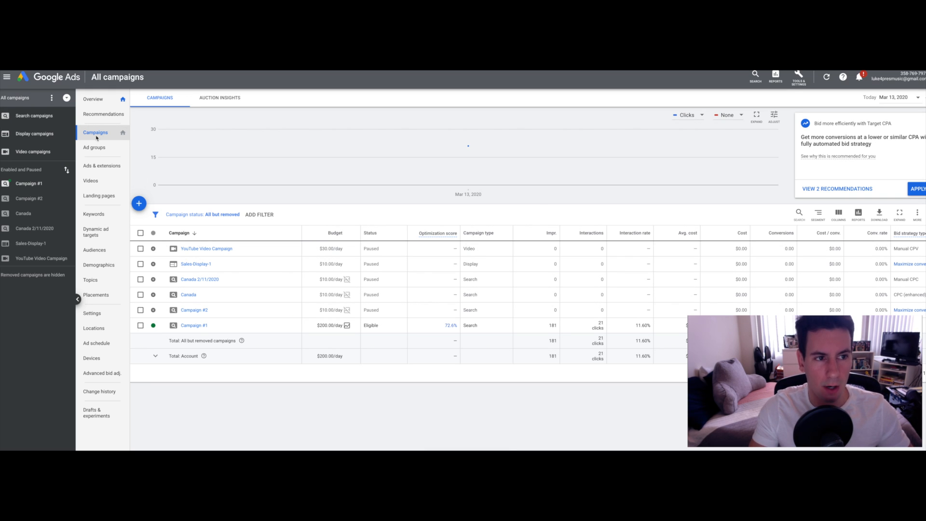
Step: Start a new campaign with the Sales goal and the Search campaign type
click(138, 203)
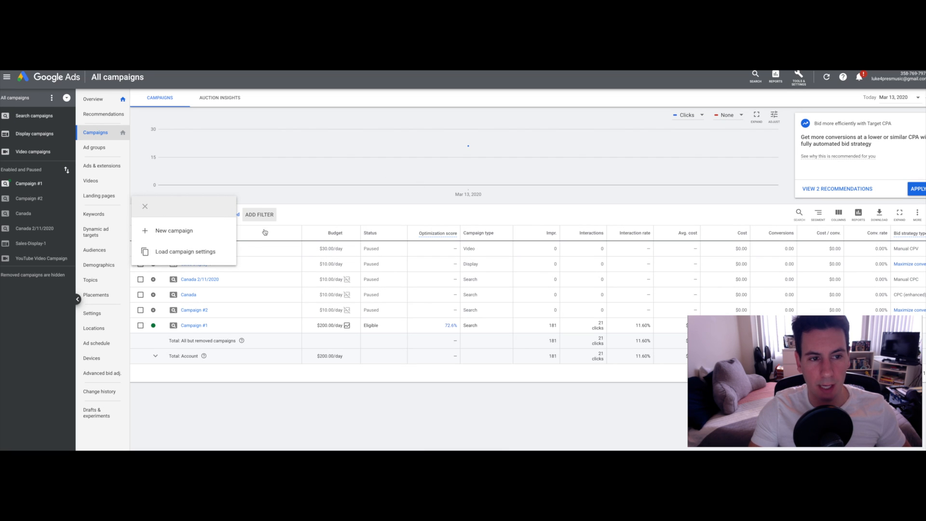
click(191, 232)
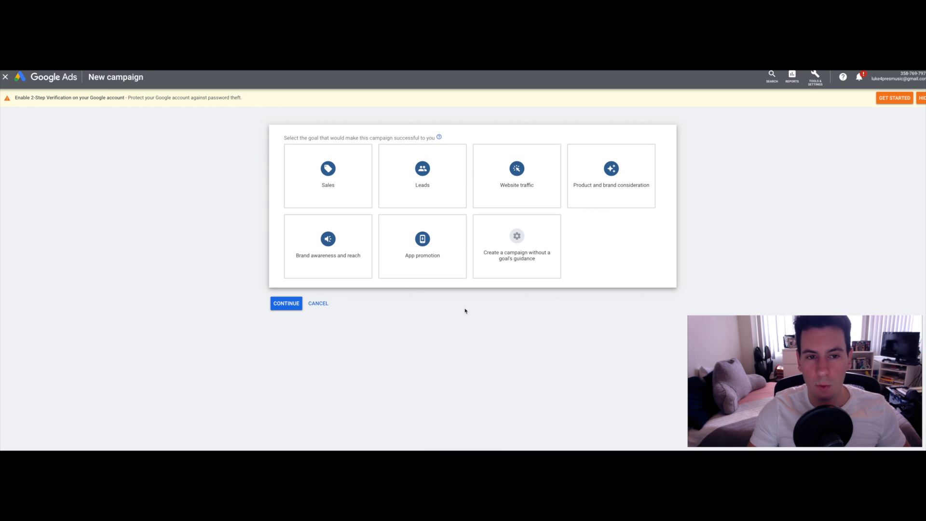
click(309, 167)
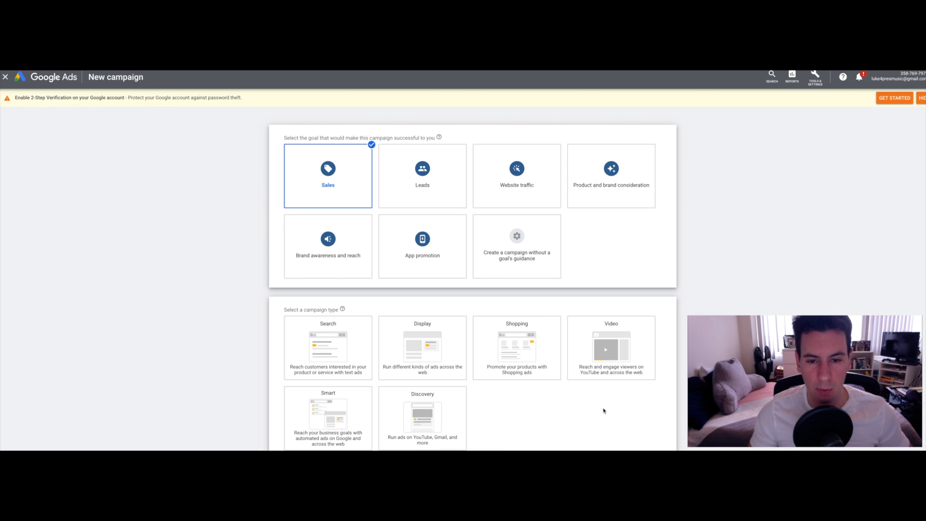
click(310, 345)
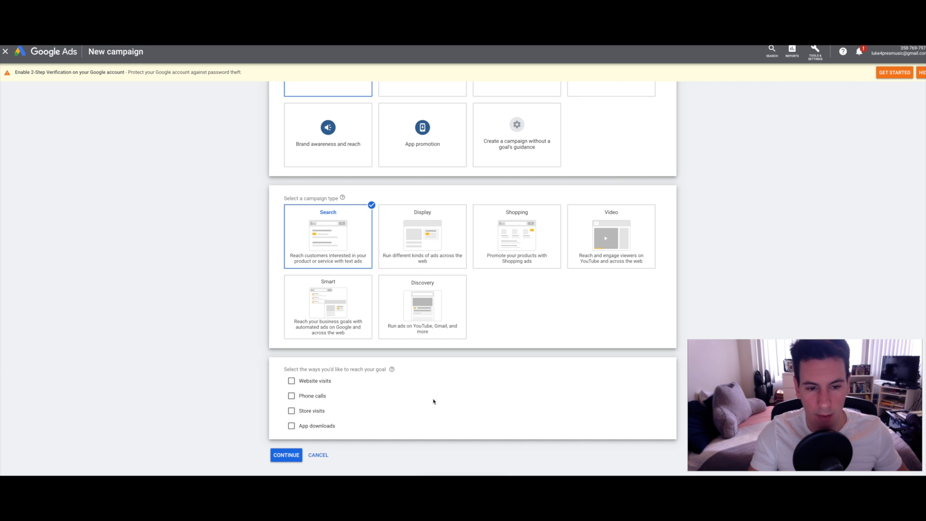
Step: Choose website visits as the way to reach the goal, enter luke4presbeats.com as the business website, and continue to the campaign settings
click(292, 381)
scroll(457, 427, down, 1)
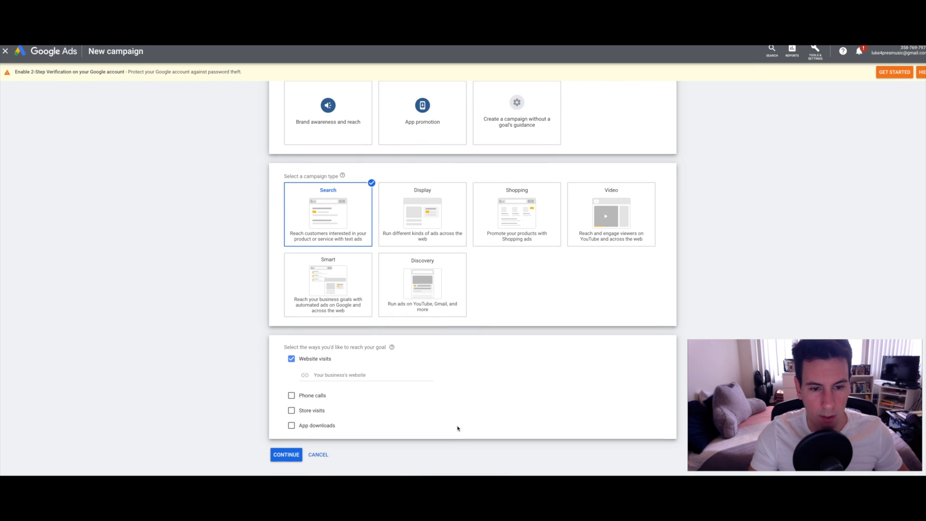
click(339, 376)
text(luke4presbea)
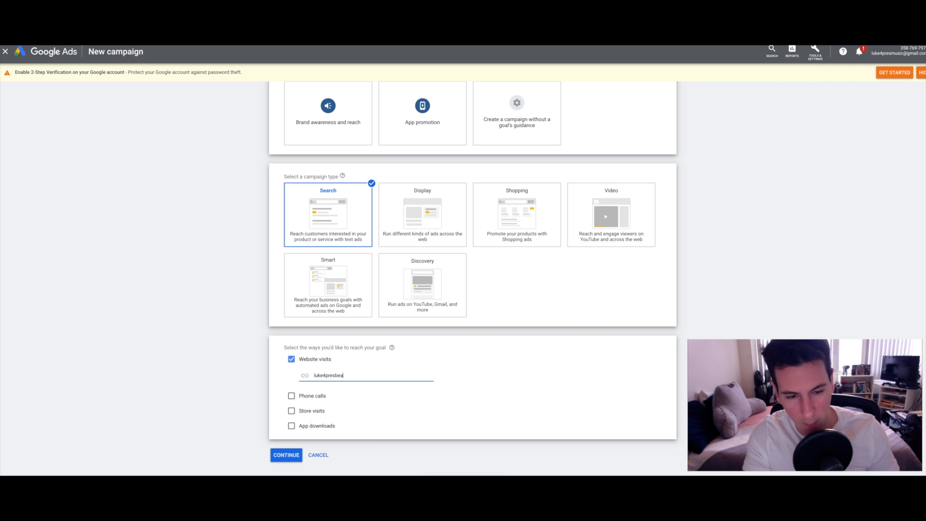
text(ts.com)
click(470, 409)
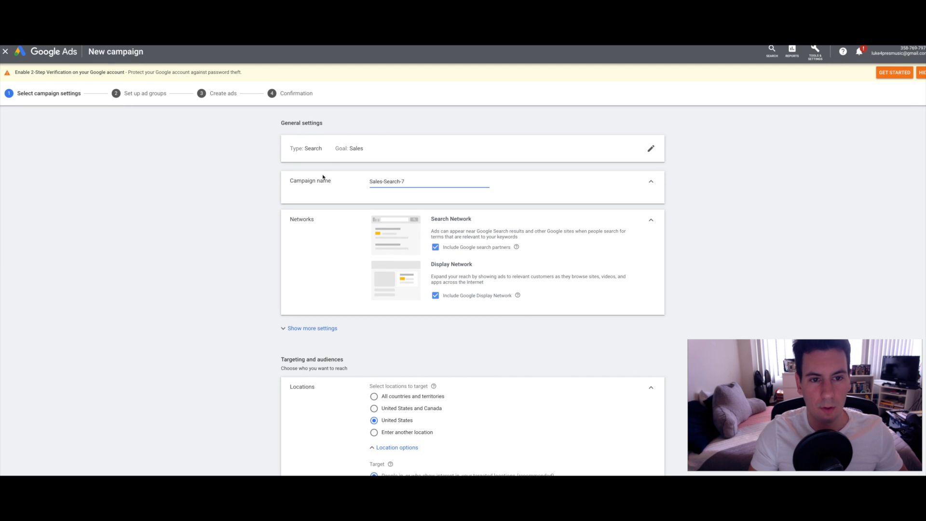
Step: Name the campaign Test Campaign and exclude both Google search partners and the Google Display Network
triple_click(419, 179)
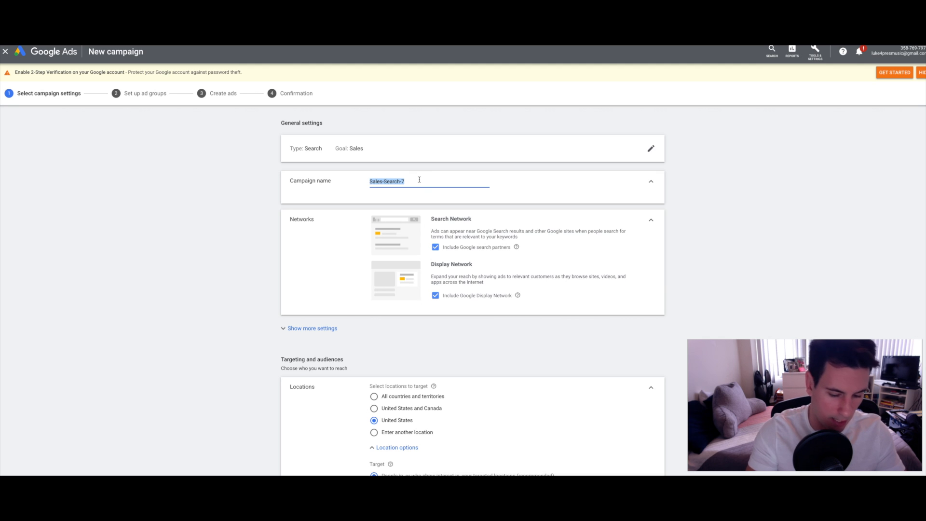
text(Test Campaign)
scroll(588, 256, down, 1)
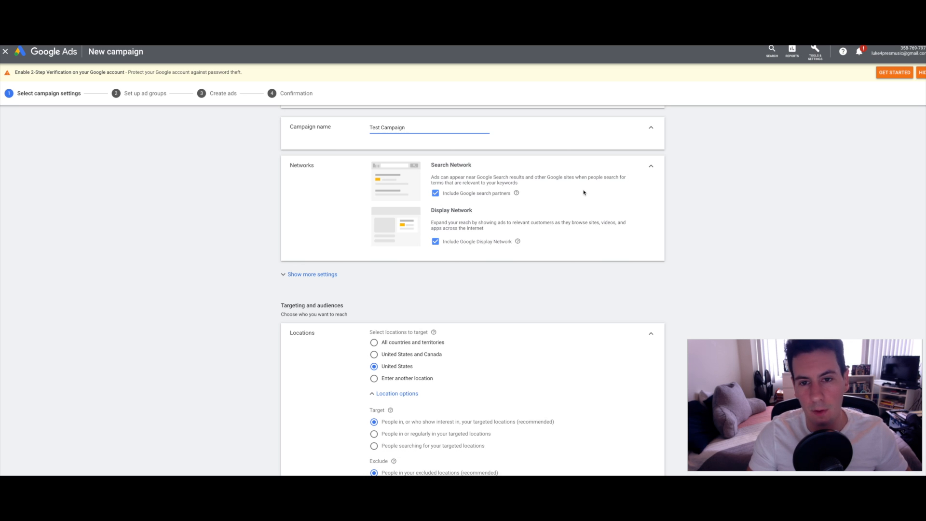
click(435, 194)
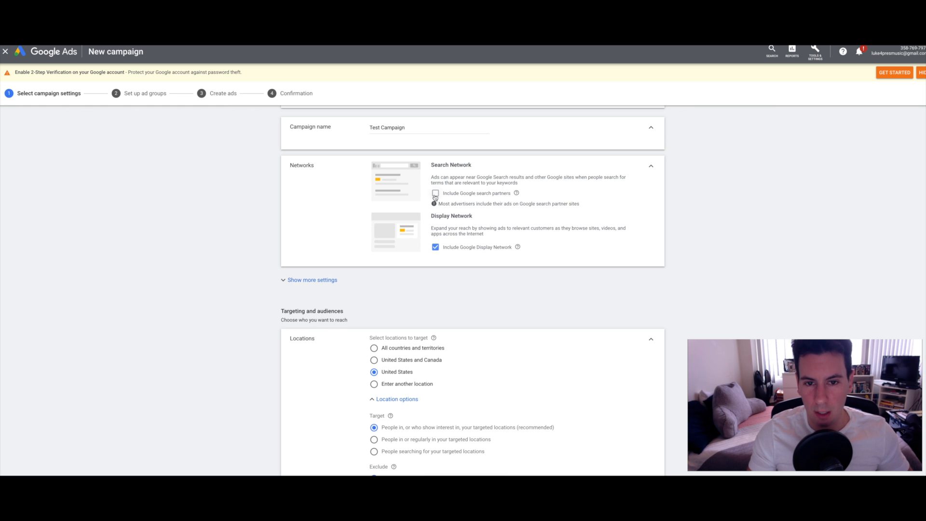
click(435, 248)
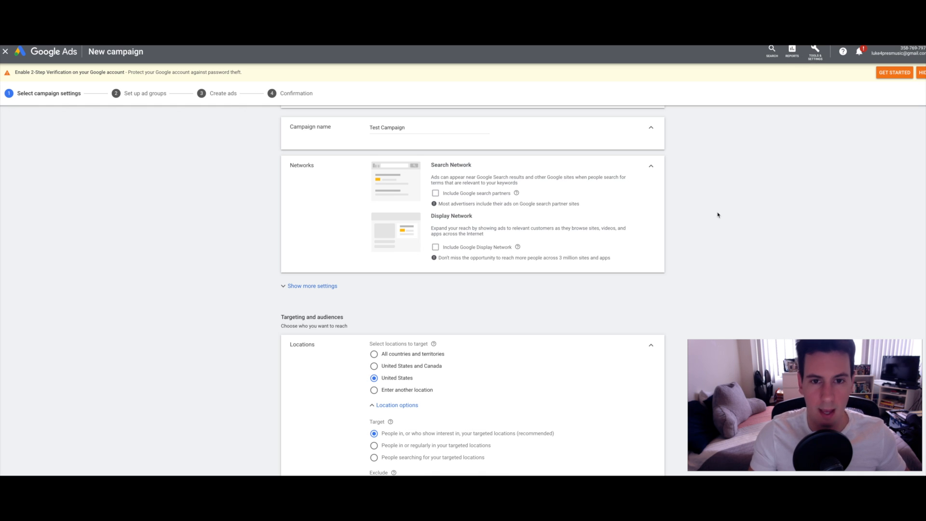
Step: Set the location targeting option to people in or regularly in the targeted locations
scroll(554, 225, down, 1)
scroll(574, 228, down, 2)
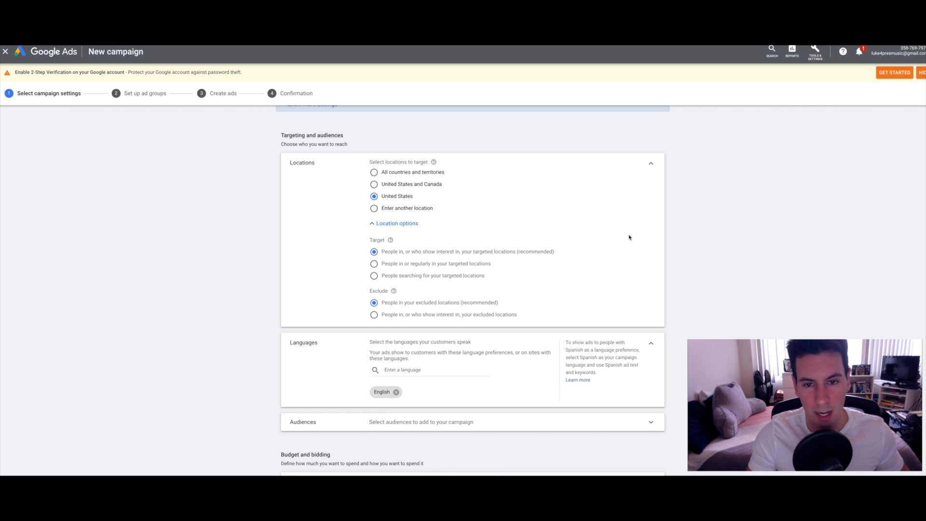
scroll(630, 237, down, 1)
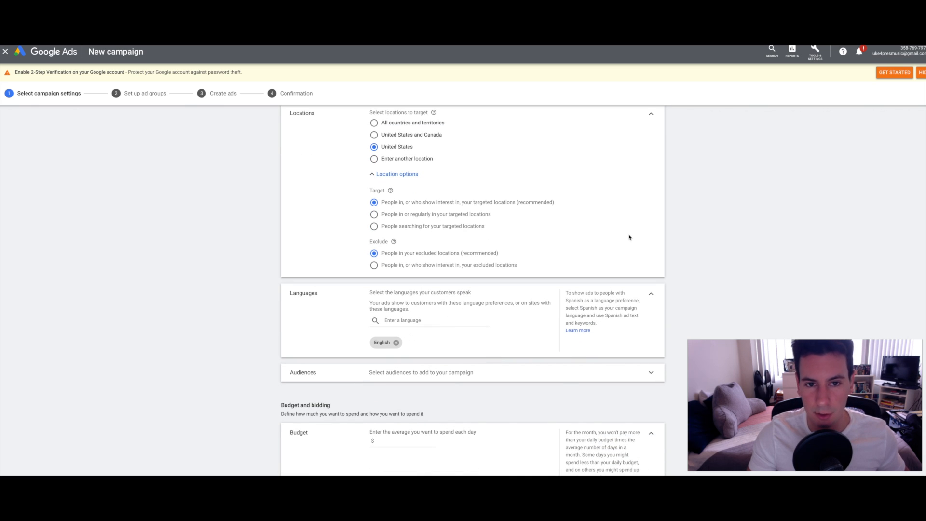
scroll(482, 193, down, 1)
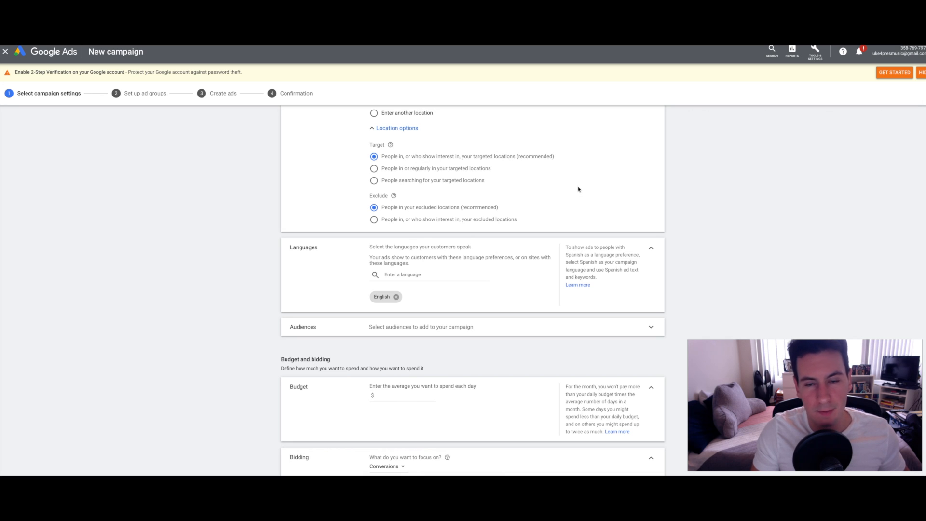
click(374, 169)
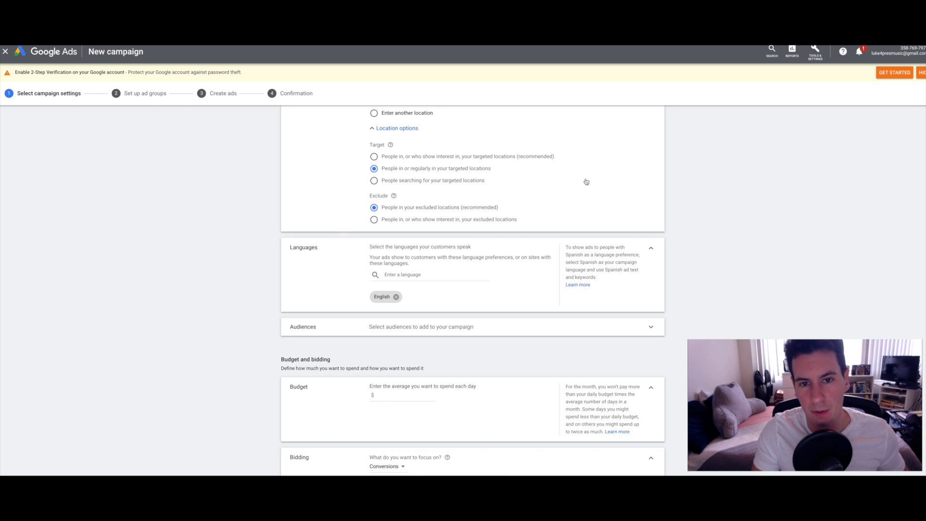
Step: Review the recently selected audiences offered for the campaign without adding any, and collapse the audience settings
scroll(627, 201, down, 1)
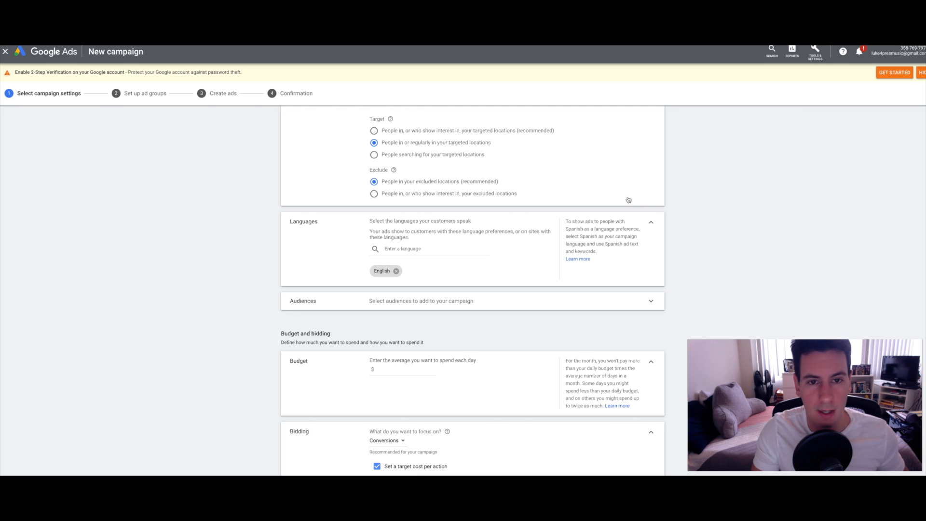
scroll(628, 200, down, 2)
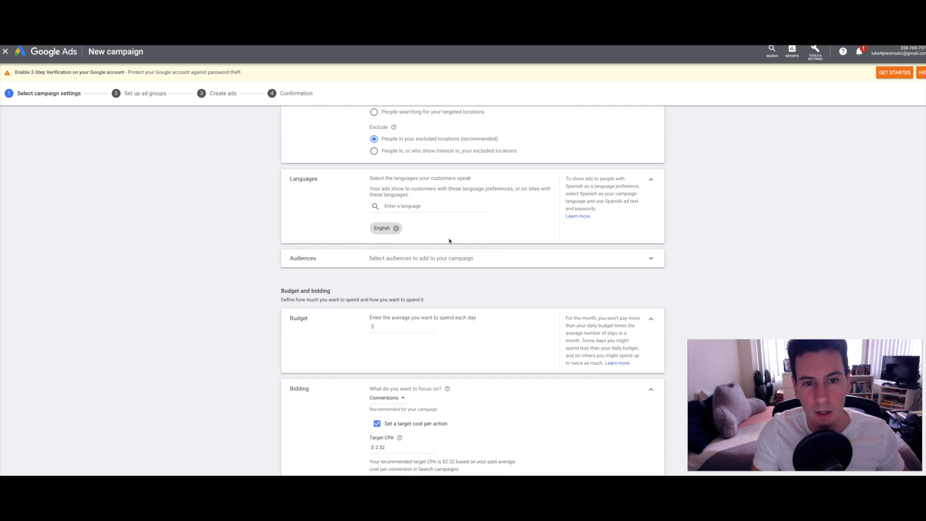
scroll(425, 200, down, 3)
click(523, 192)
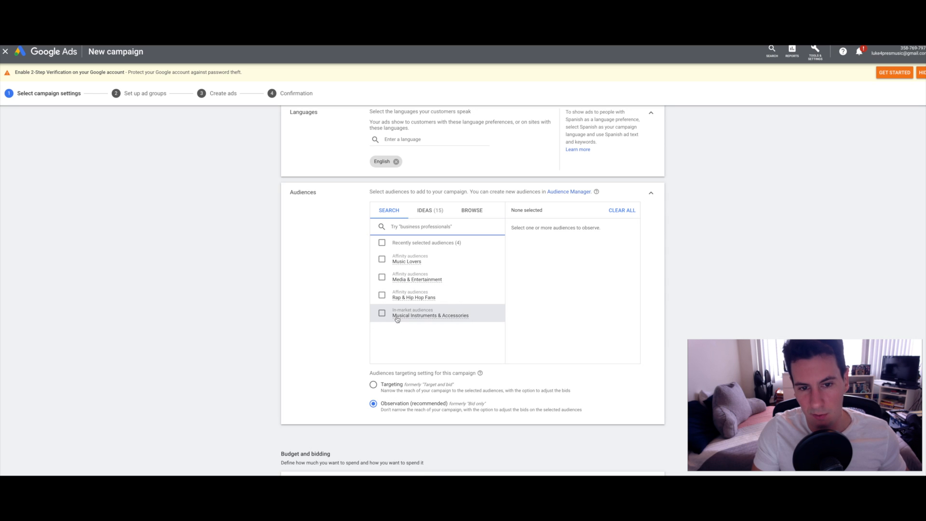
mouse_move(394, 302)
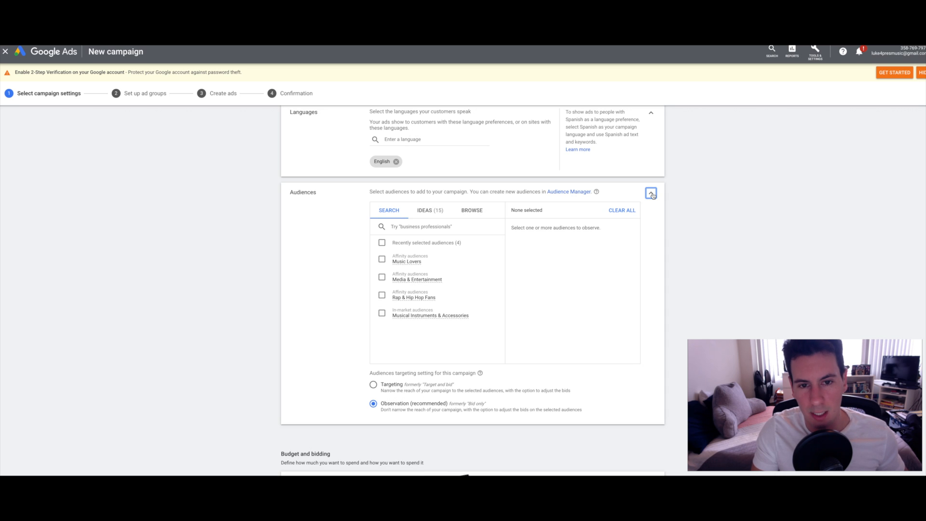
click(651, 194)
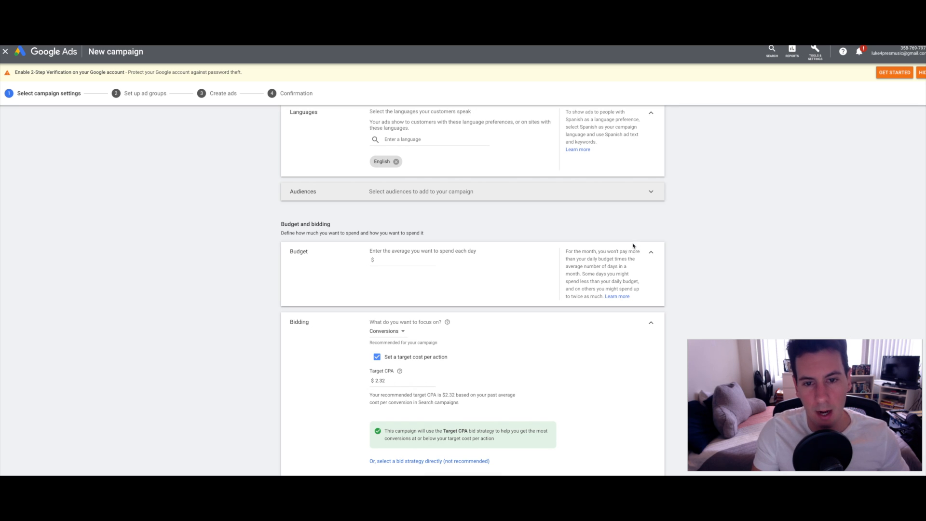
Step: Set the campaign's average daily budget to $10
scroll(633, 246, down, 1)
click(388, 216)
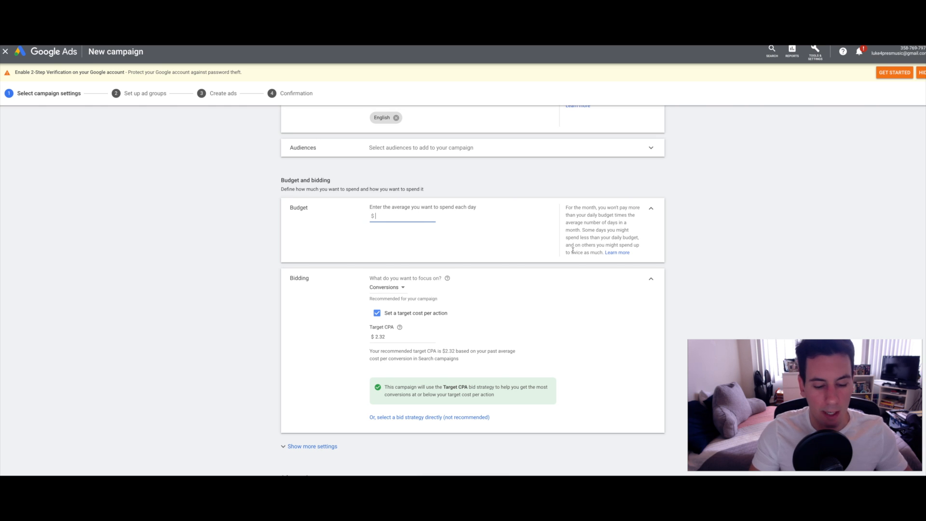
text(10)
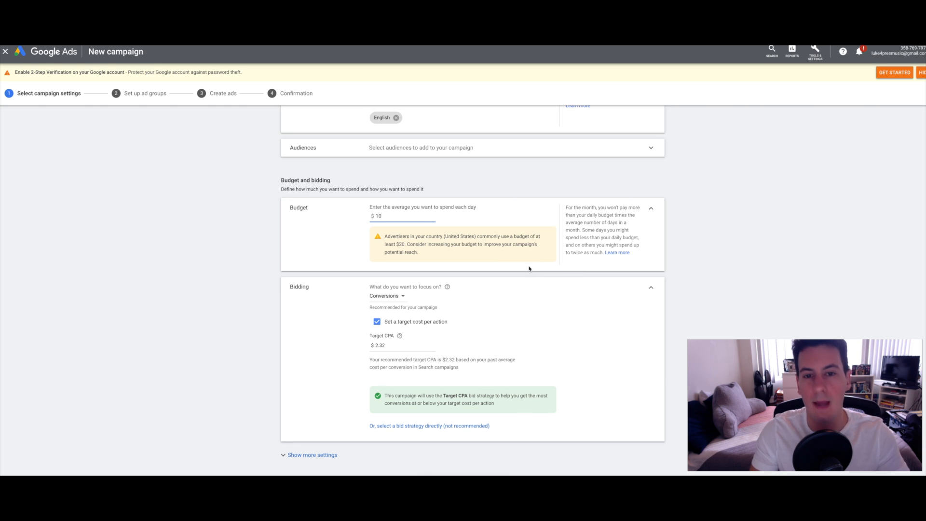
click(523, 288)
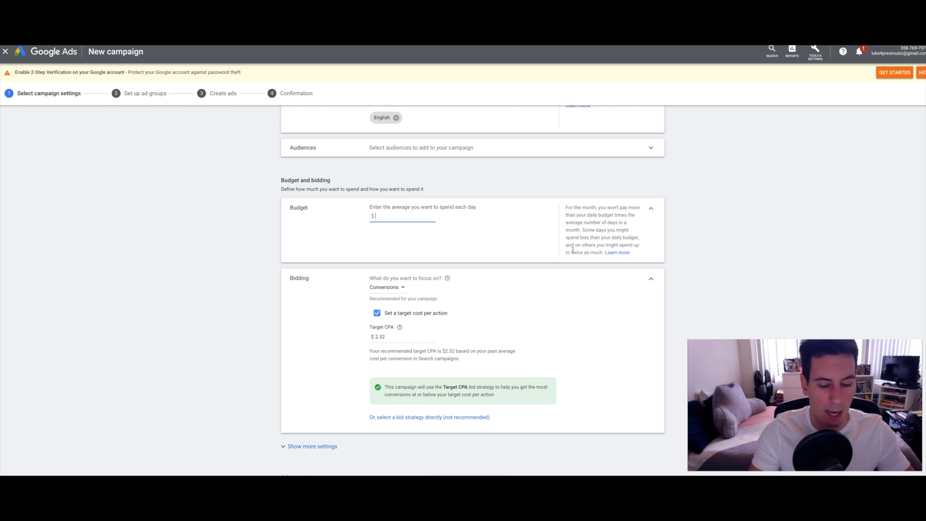
text(10)
click(523, 287)
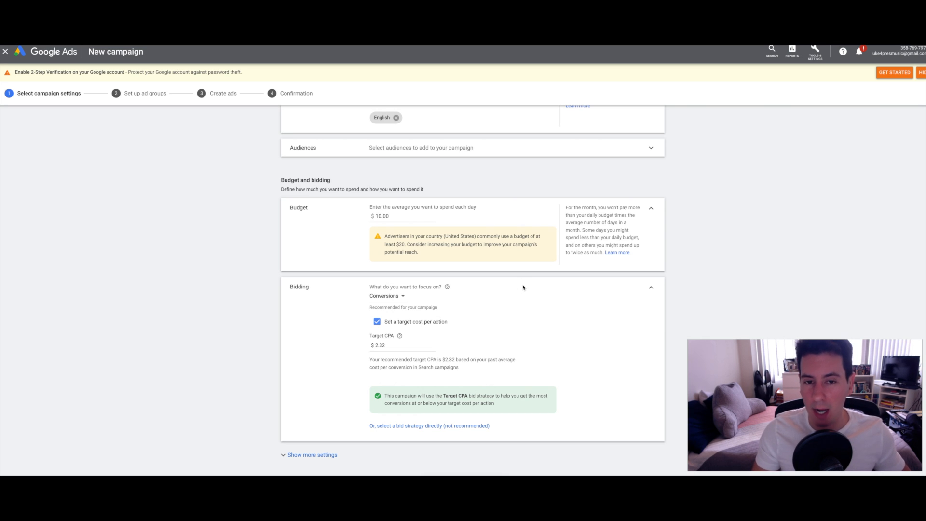
Step: Focus the bidding on Conversions and turn off the target cost per action
scroll(523, 287, down, 2)
click(403, 186)
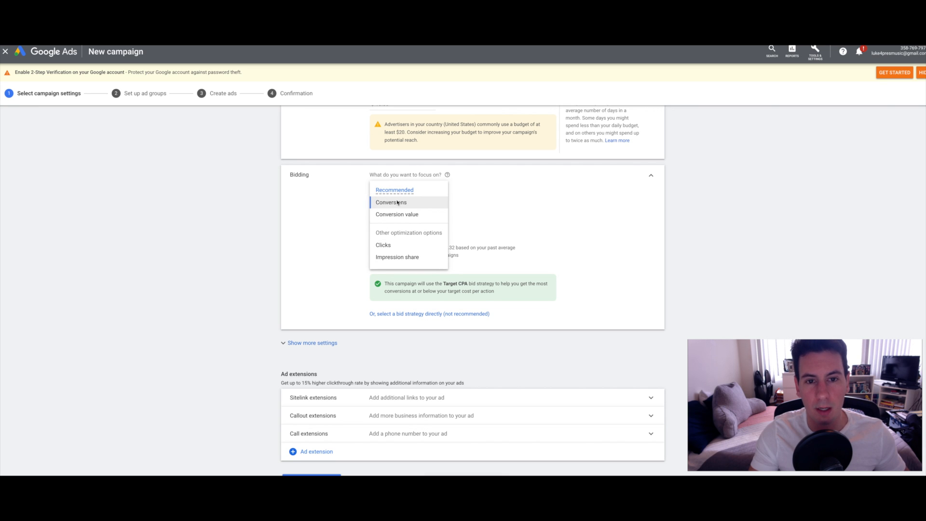
click(398, 202)
scroll(550, 225, down, 1)
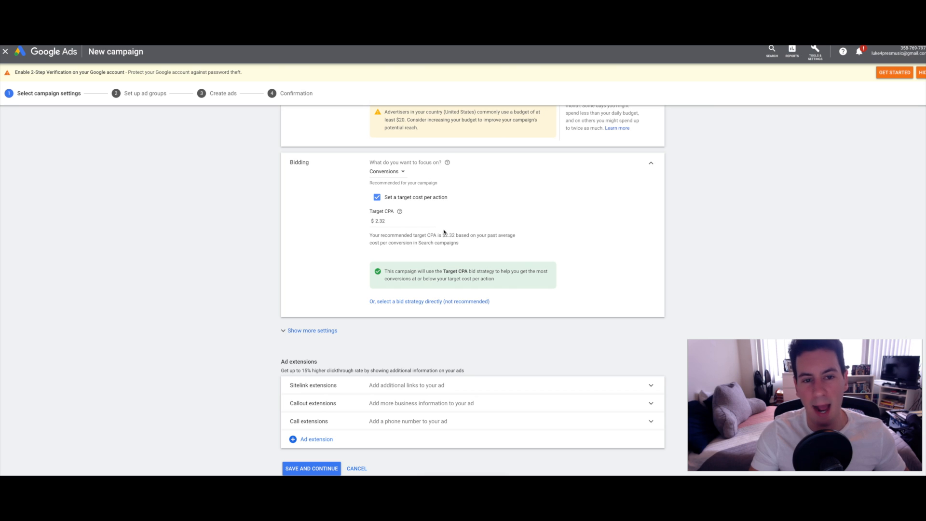
click(377, 196)
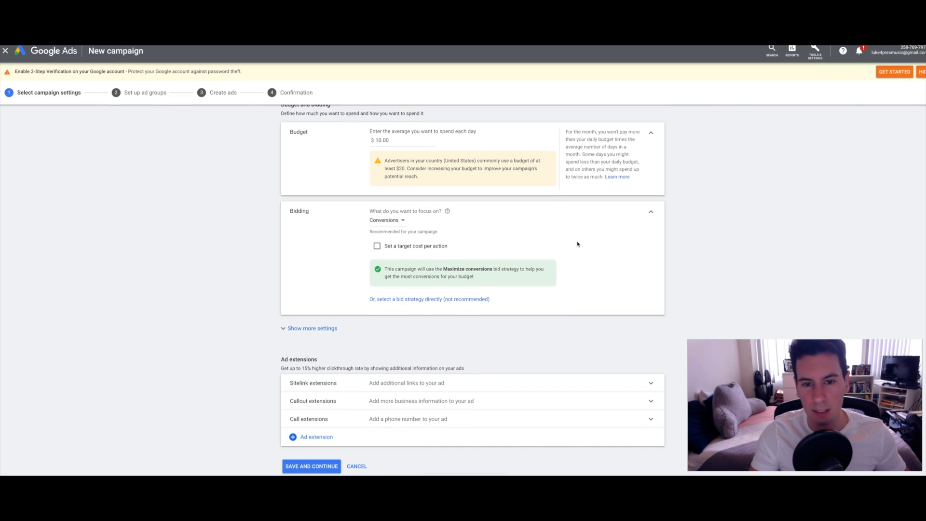
Step: Select the Manual CPC bid strategy directly and turn off the Enhanced CPC conversion help
click(470, 300)
click(431, 252)
click(391, 356)
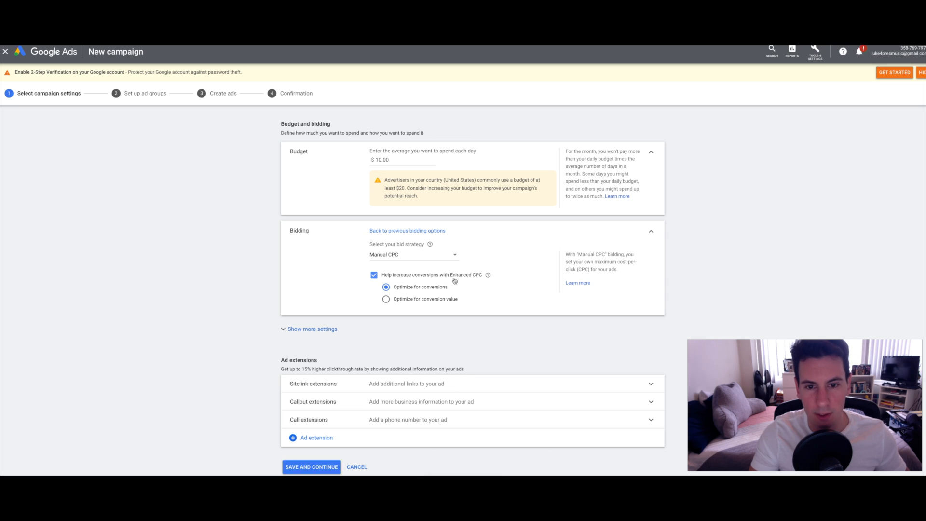
click(374, 275)
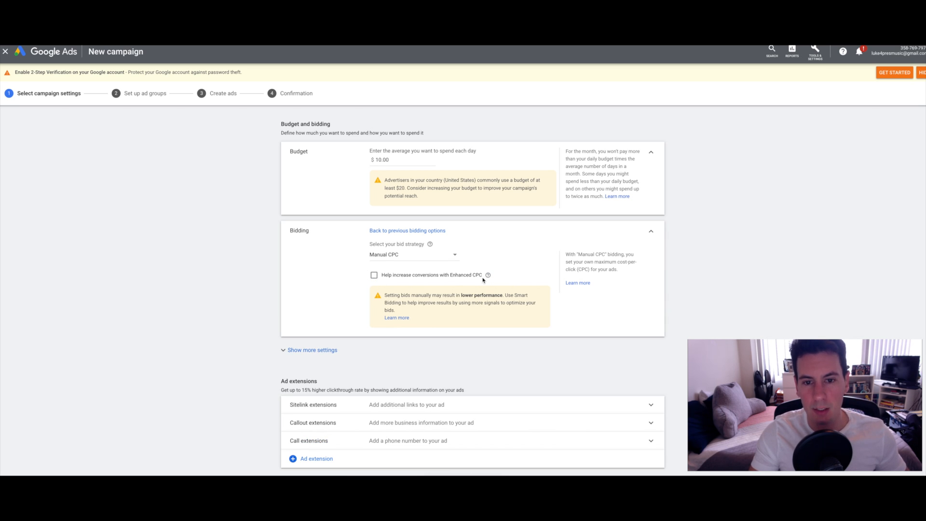
click(374, 275)
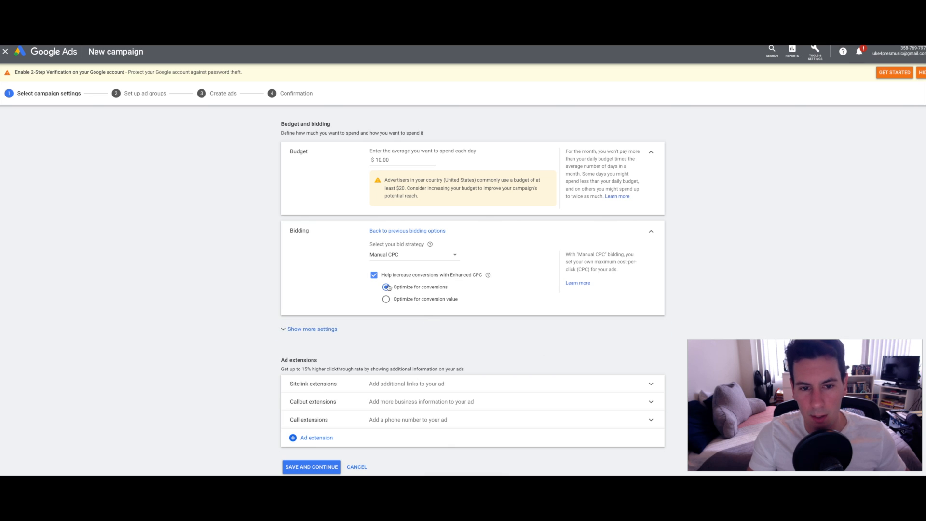
click(373, 275)
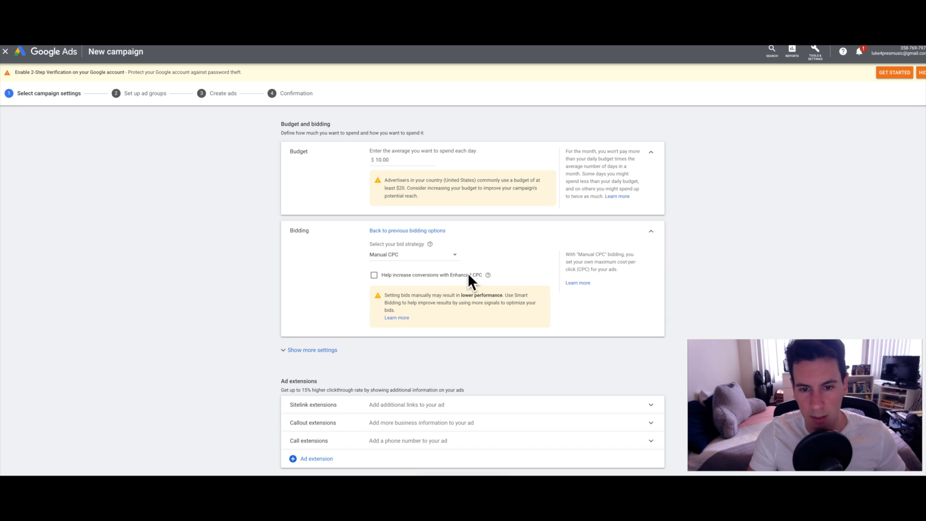
Step: Reveal the additional campaign settings and examine the existing sitelink extensions available for the ad
scroll(614, 328, down, 1)
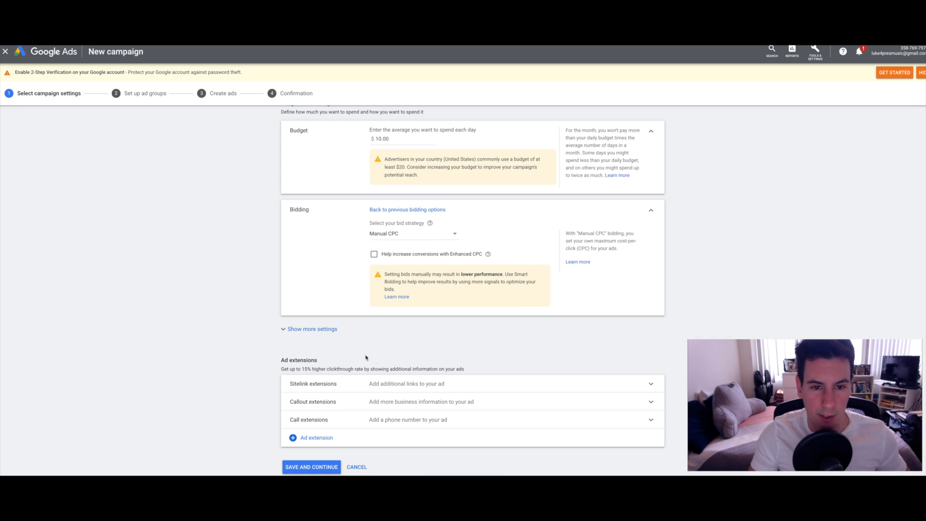
click(319, 329)
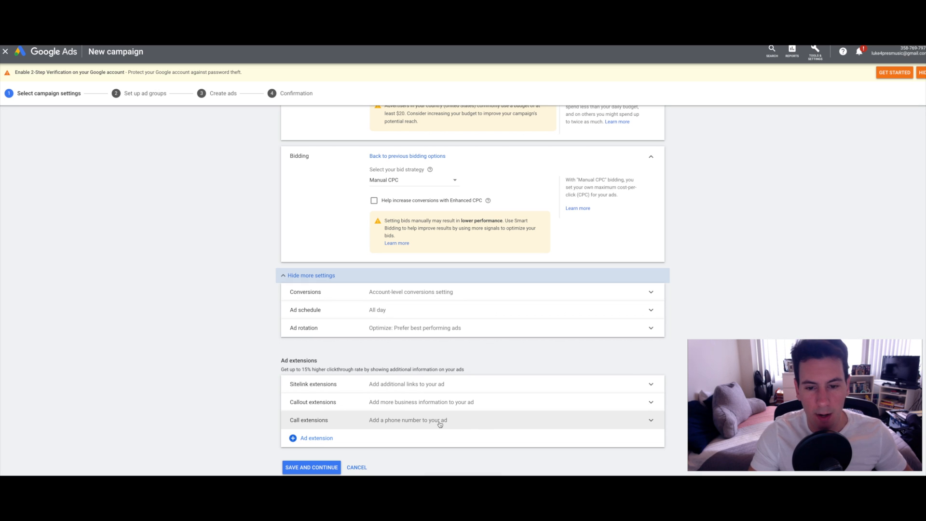
click(467, 393)
scroll(484, 395, down, 1)
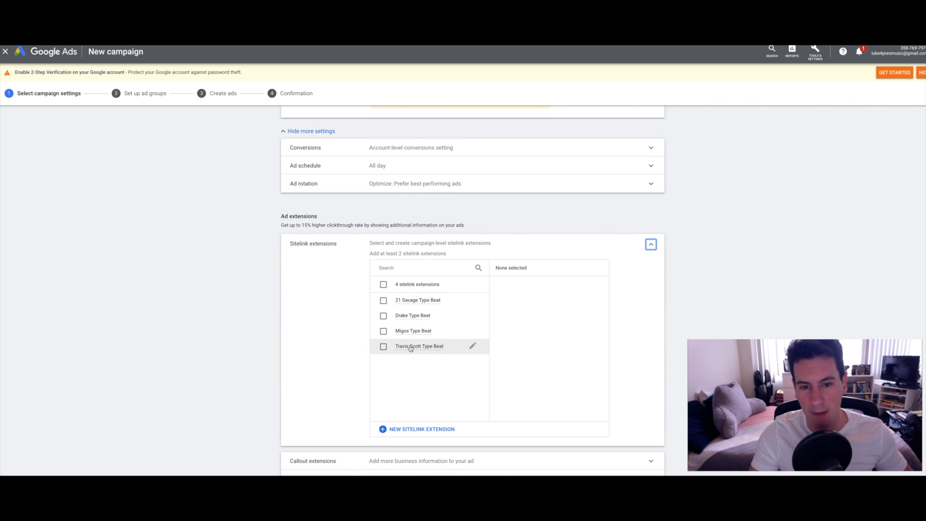
mouse_move(401, 308)
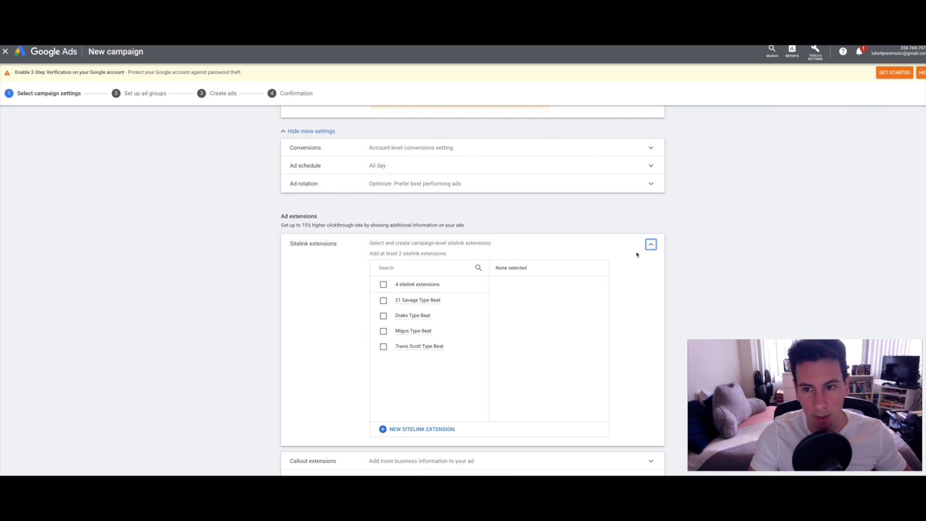
Step: Collapse the sitelink extensions without selecting any, and save the campaign settings to continue to the ad group setup
click(650, 244)
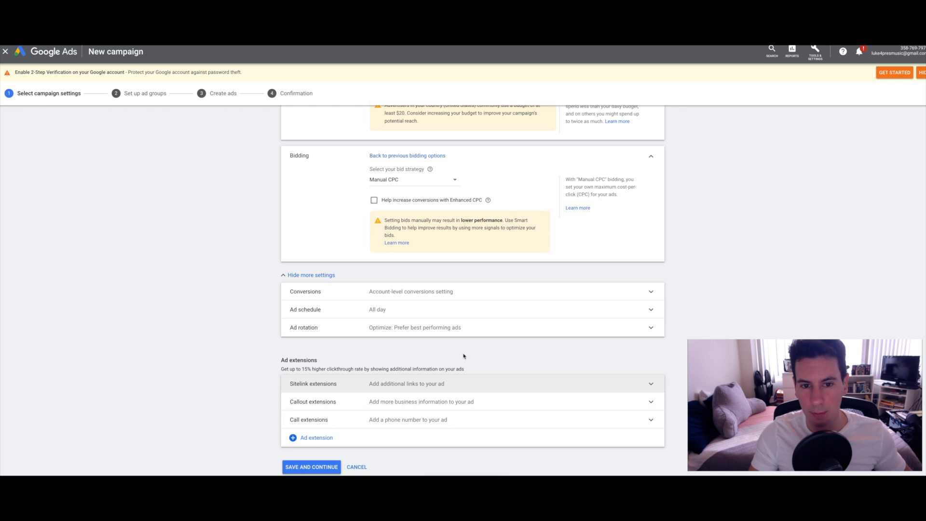
click(315, 466)
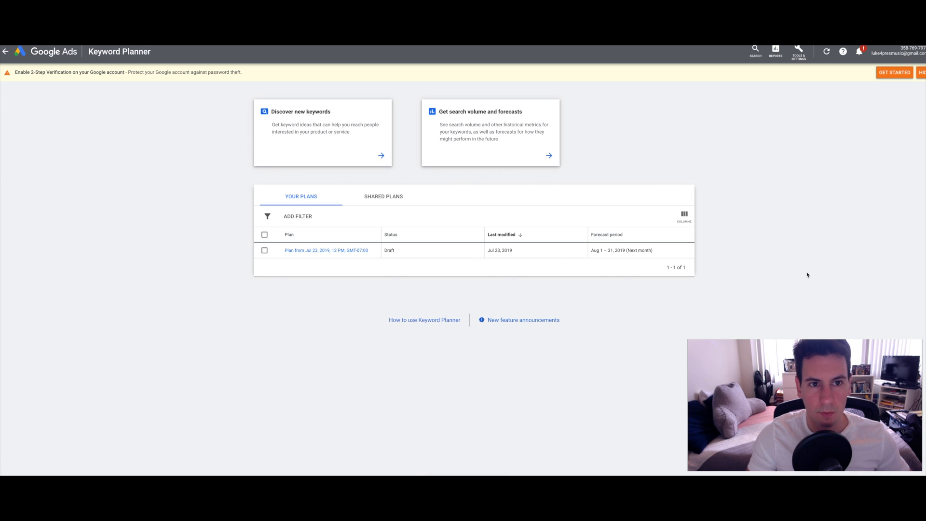
Step: Discover new keywords in Keyword Planner using the search term "buy rap beats"
click(302, 121)
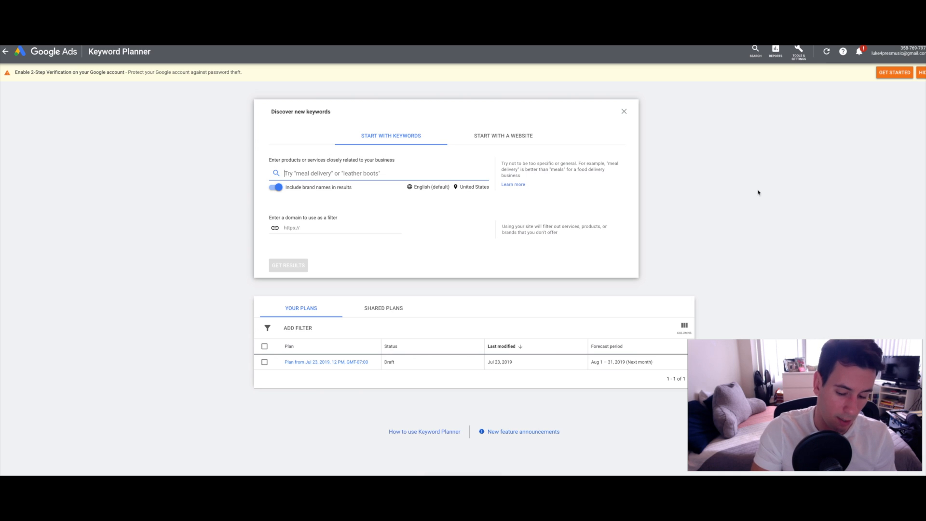
text(buy rap beats)
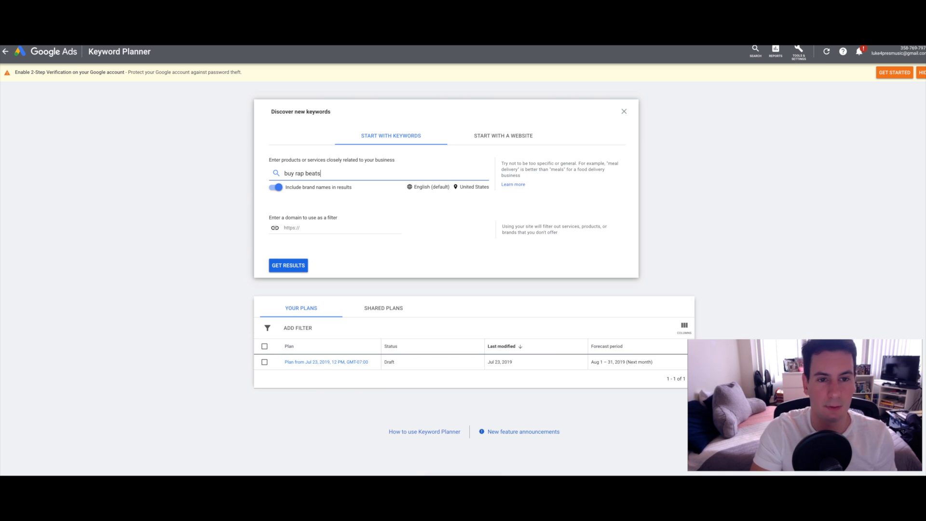
click(293, 266)
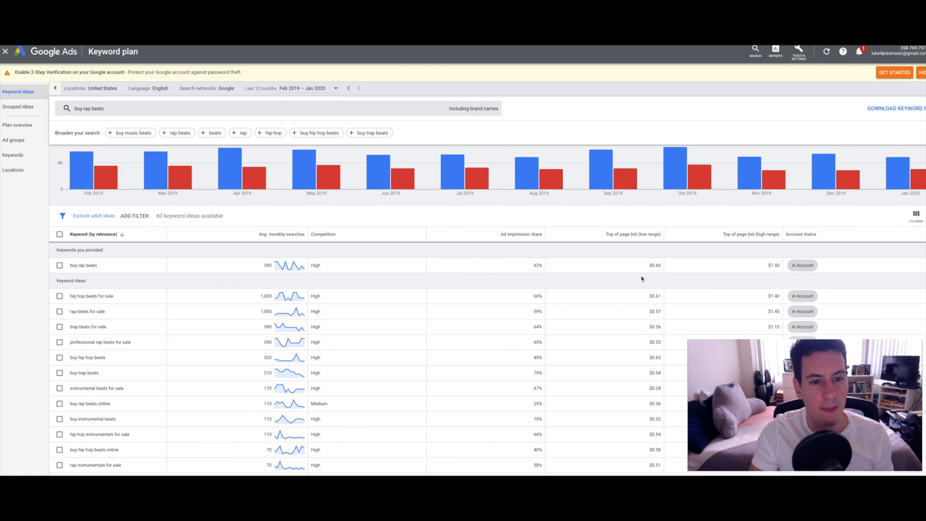
Step: Examine the suggested keyword ideas, comparing their average monthly searches, competition and top-of-page bid ranges
scroll(641, 279, down, 1)
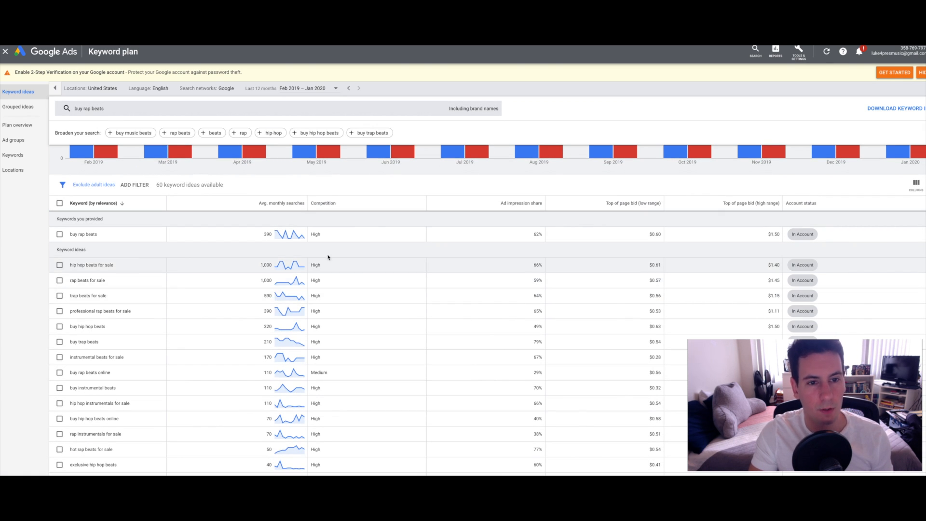
mouse_move(266, 204)
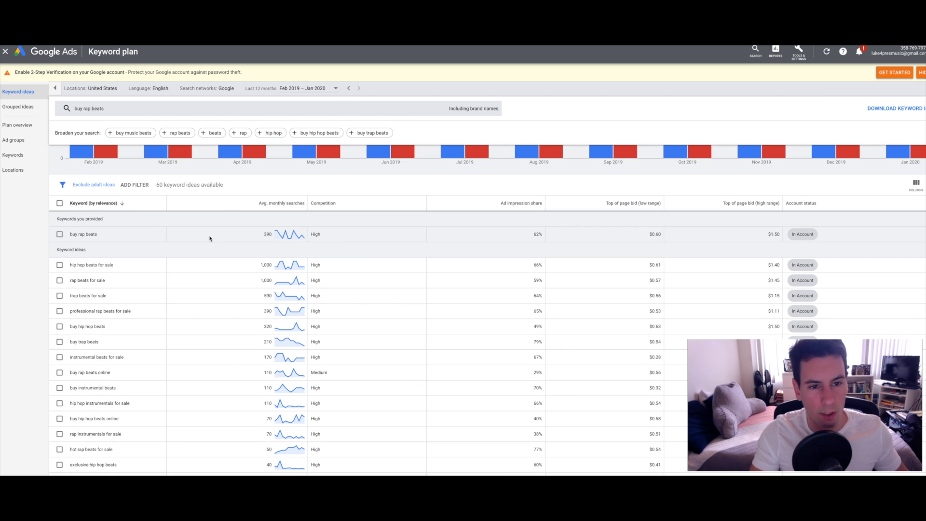
scroll(208, 236, down, 2)
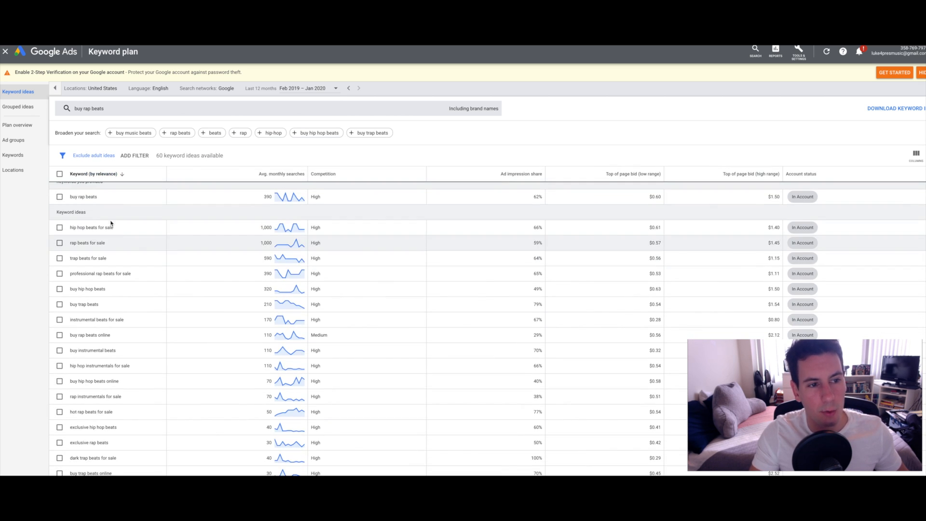
scroll(118, 234, down, 1)
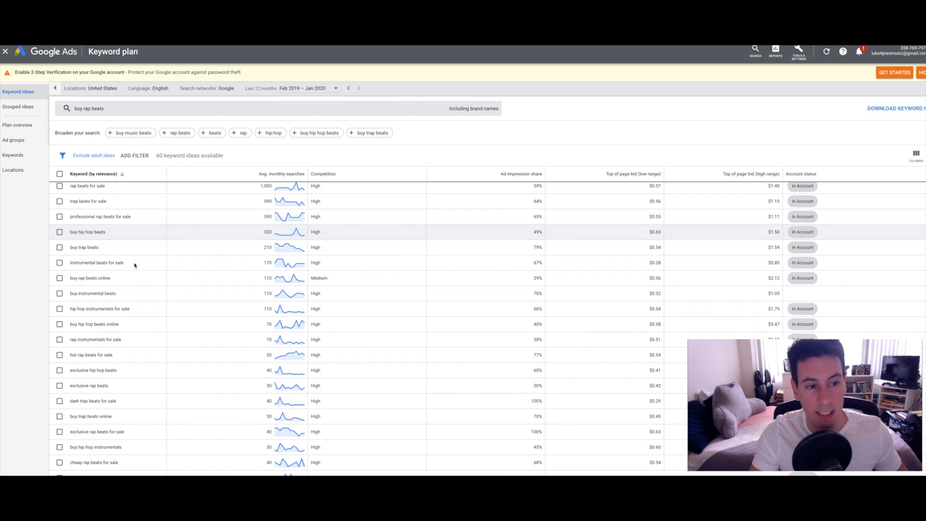
scroll(135, 265, up, 1)
scroll(136, 265, up, 2)
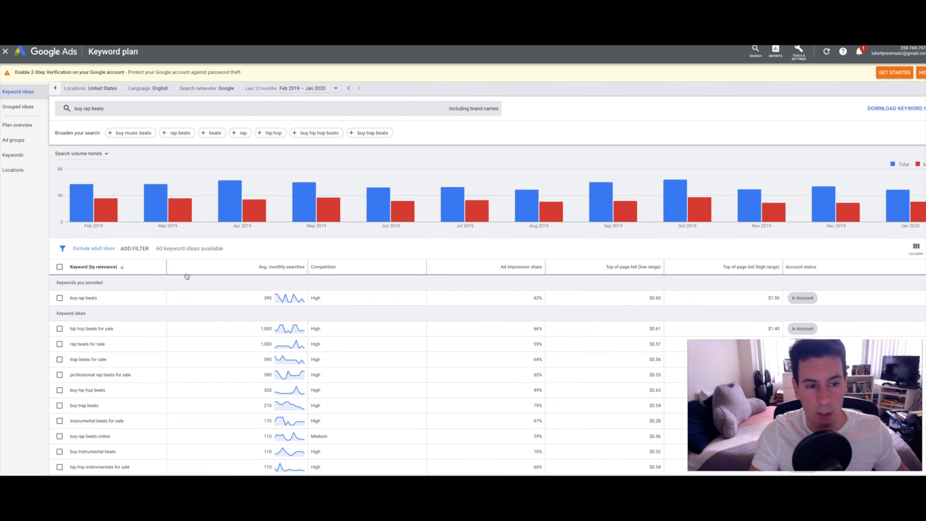
scroll(164, 279, down, 4)
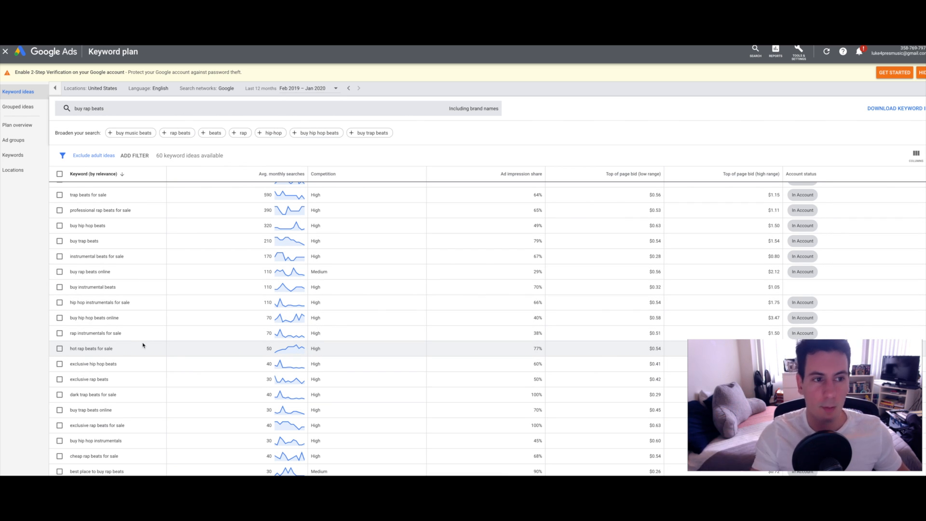
scroll(148, 344, down, 3)
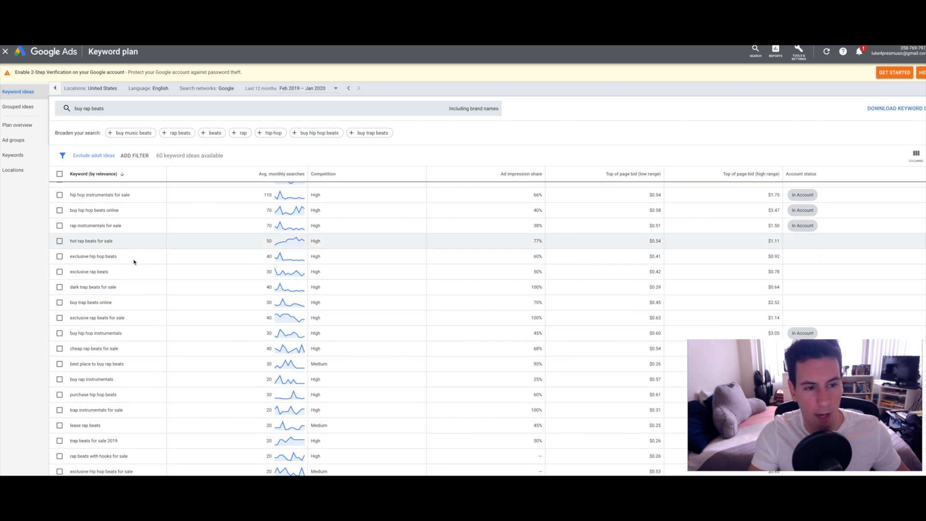
scroll(136, 371, down, 1)
scroll(134, 363, up, 5)
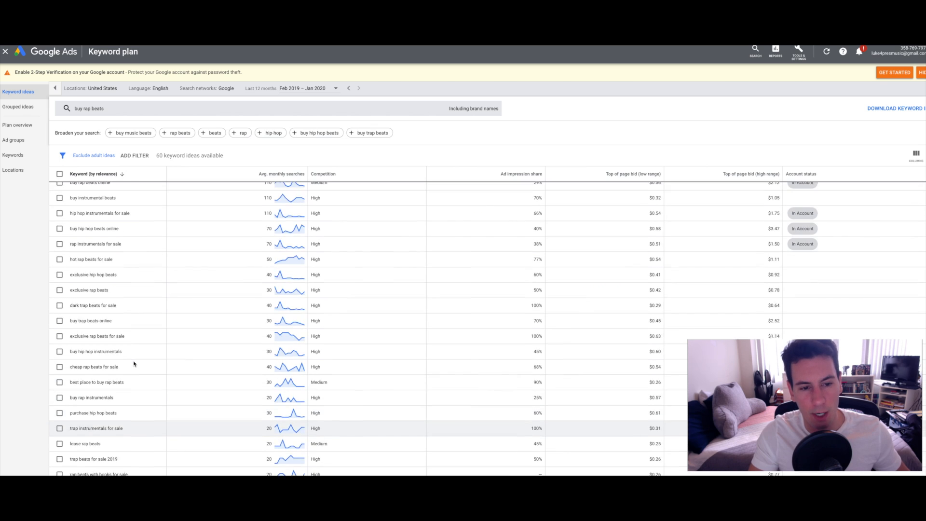
scroll(149, 366, down, 3)
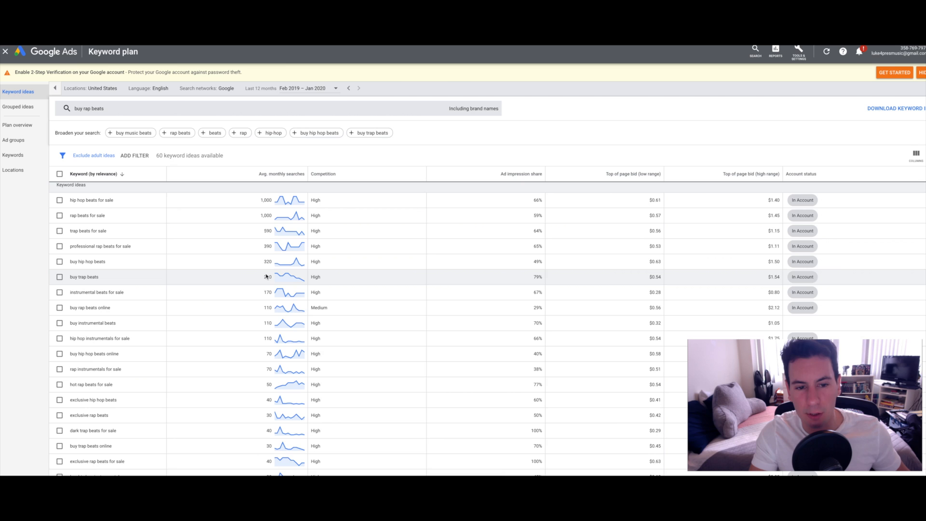
scroll(199, 350, down, 5)
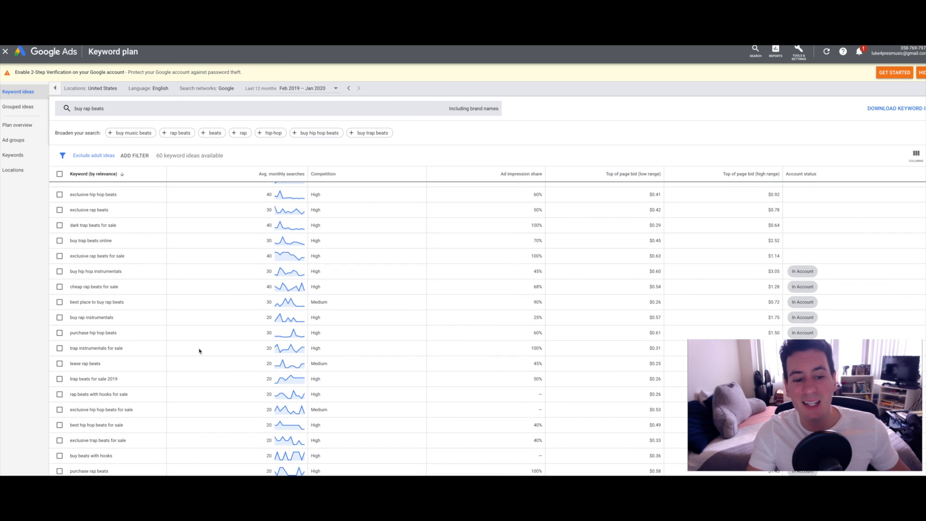
scroll(199, 351, up, 10)
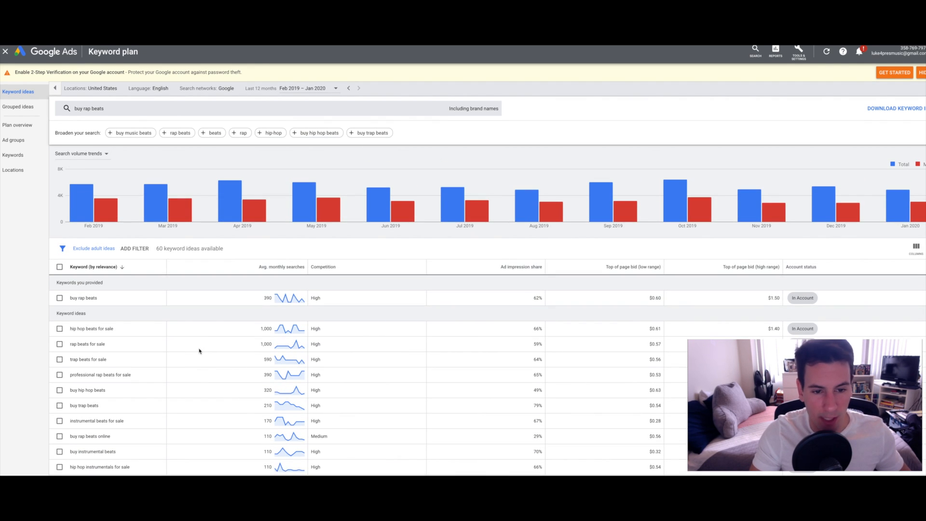
scroll(199, 350, down, 2)
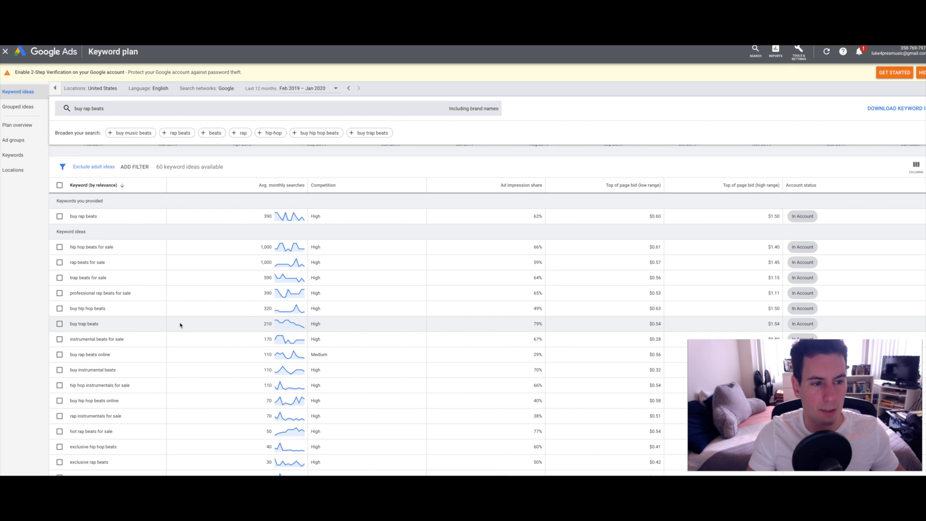
scroll(217, 323, up, 1)
scroll(217, 323, down, 1)
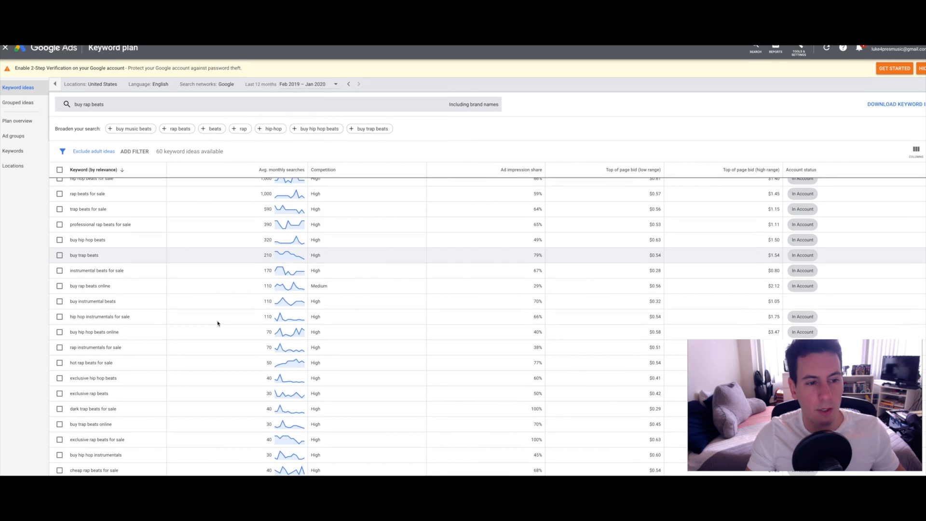
scroll(217, 323, up, 2)
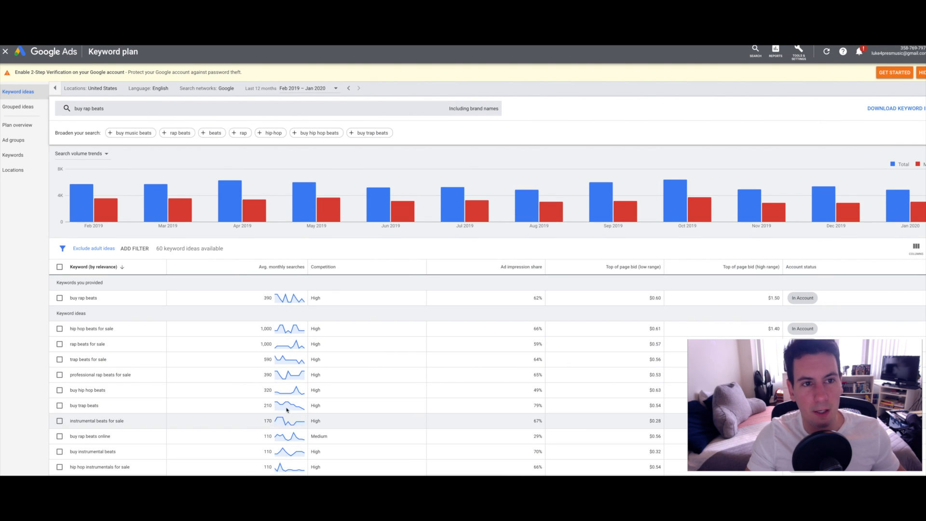
scroll(260, 340, down, 2)
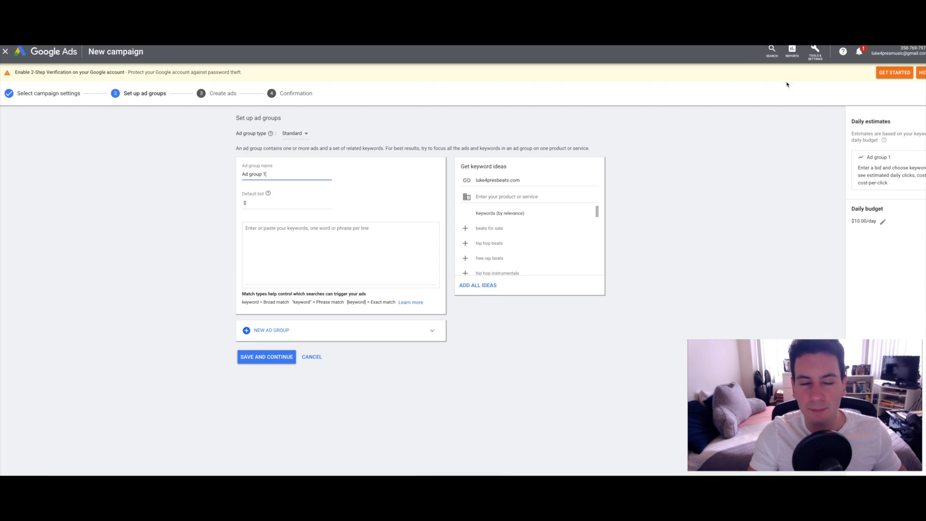
Step: Enter the keywords "rap beats for sale" and "buy trap beats" on separate lines in the new campaign's Ad group 1
click(284, 249)
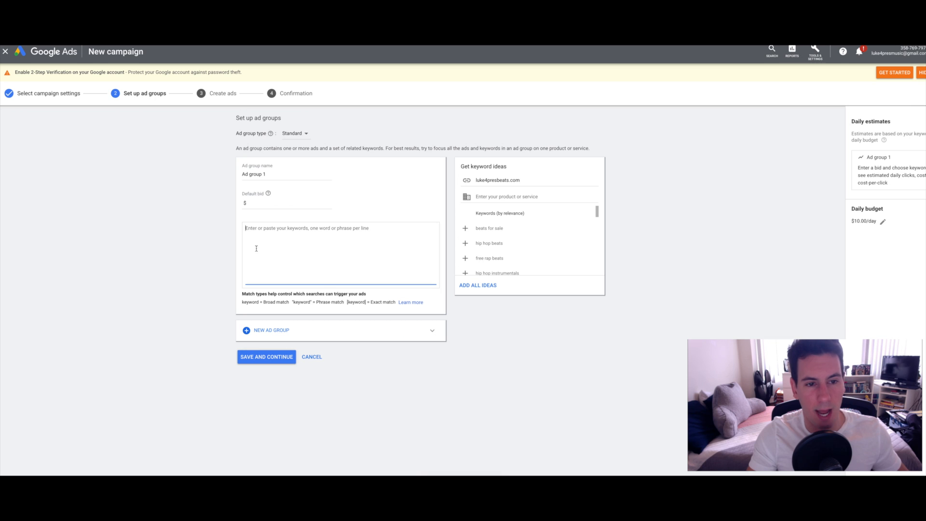
text(rap )
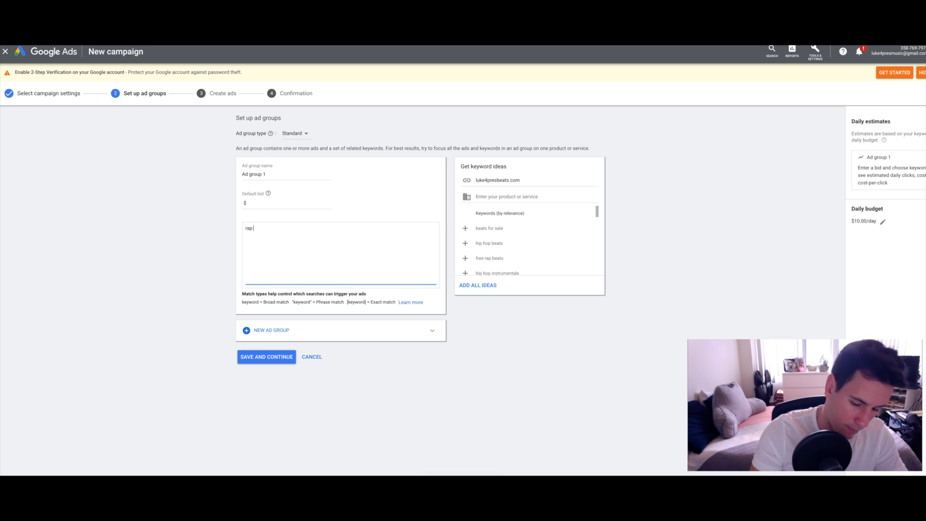
text(beats for sale)
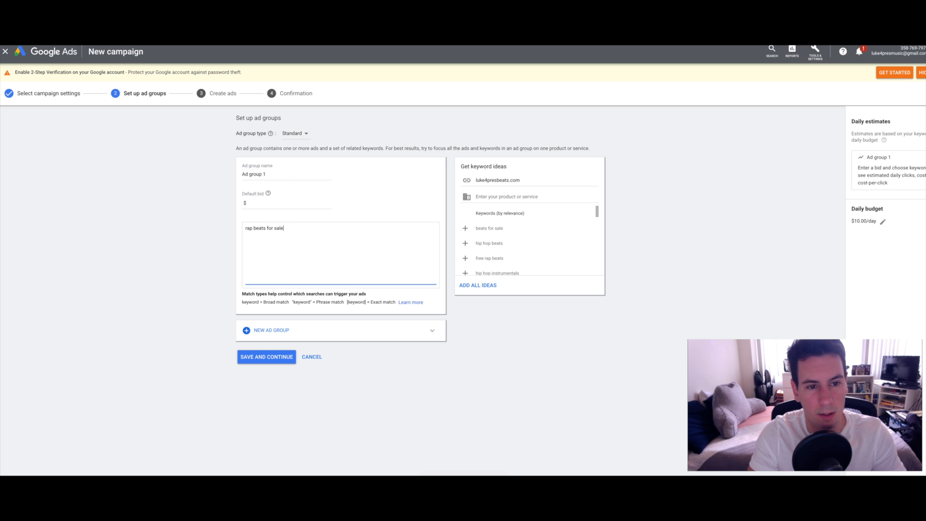
key(Return)
text(buy trap beats)
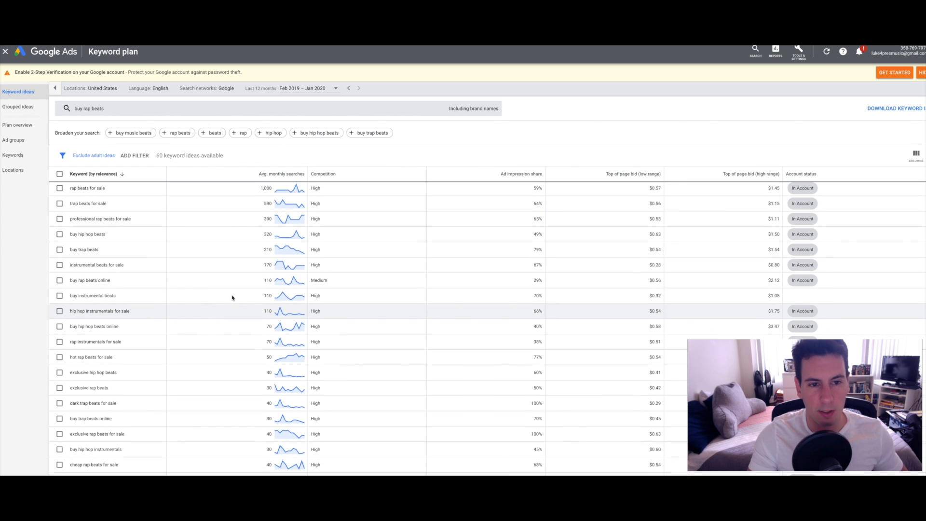
scroll(272, 357, down, 2)
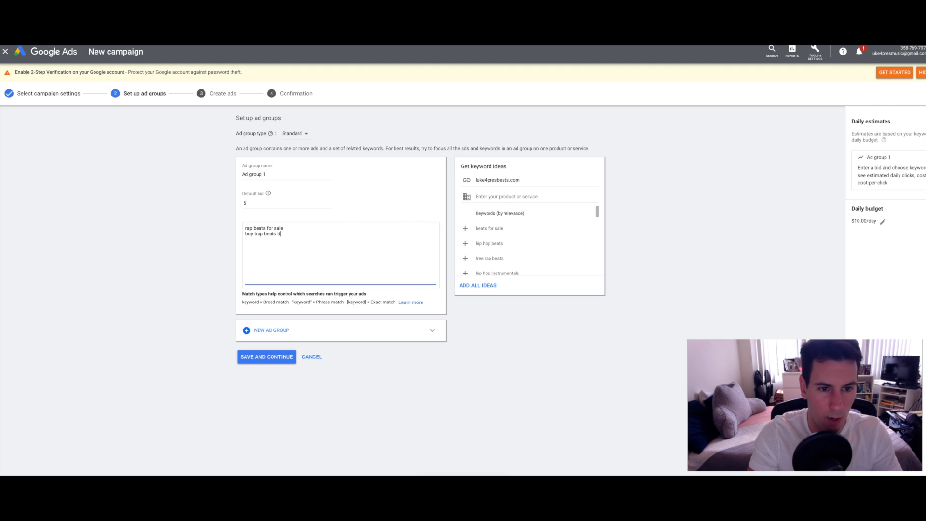
Step: Try extending the "buy trap beats" keyword with the words "with crazy 808s", and remove the extra words
text(with)
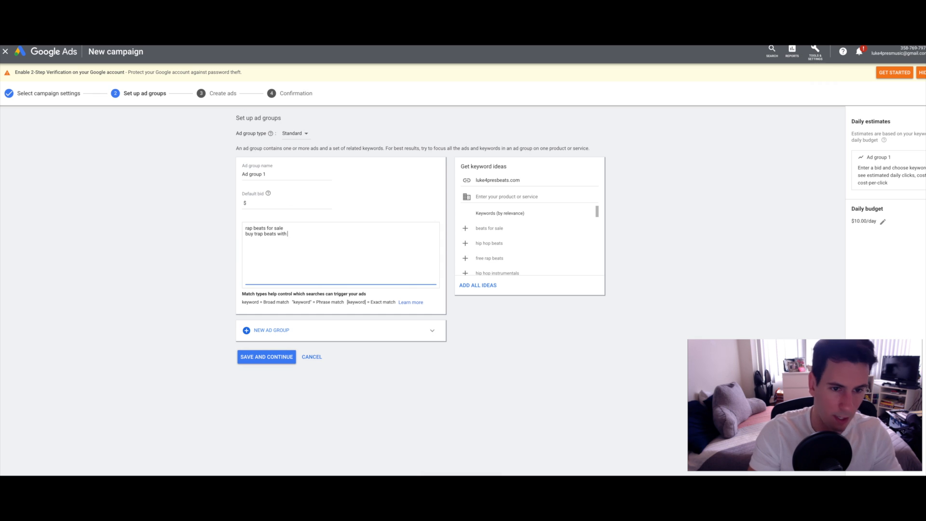
text( crazy 808s)
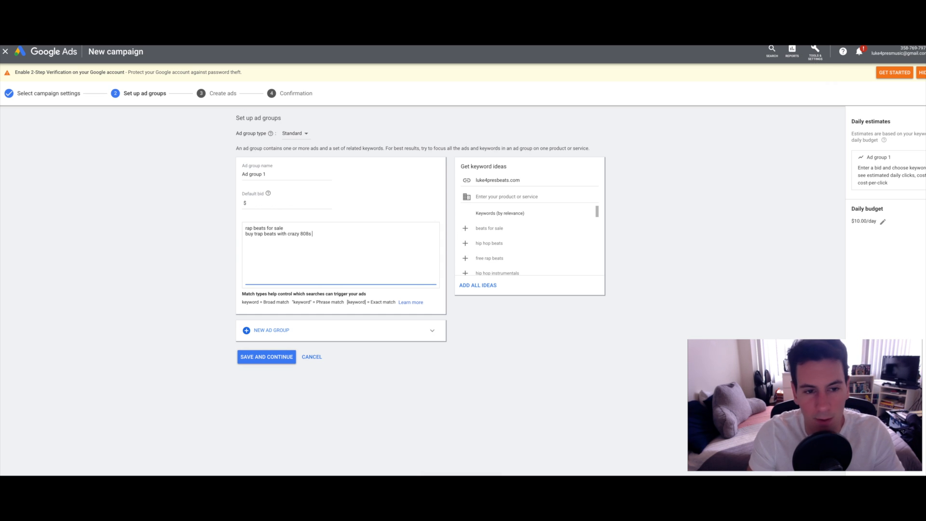
drag(323, 236, 277, 234)
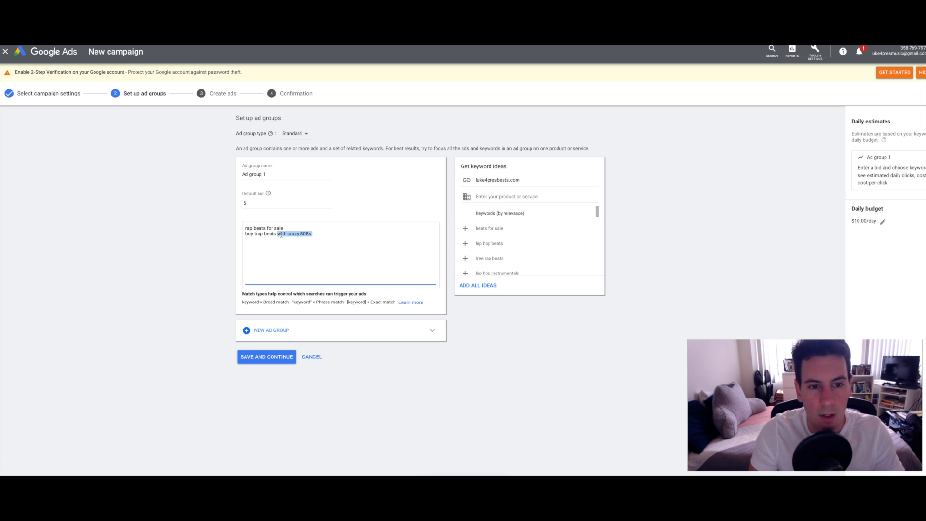
key(BackSpace)
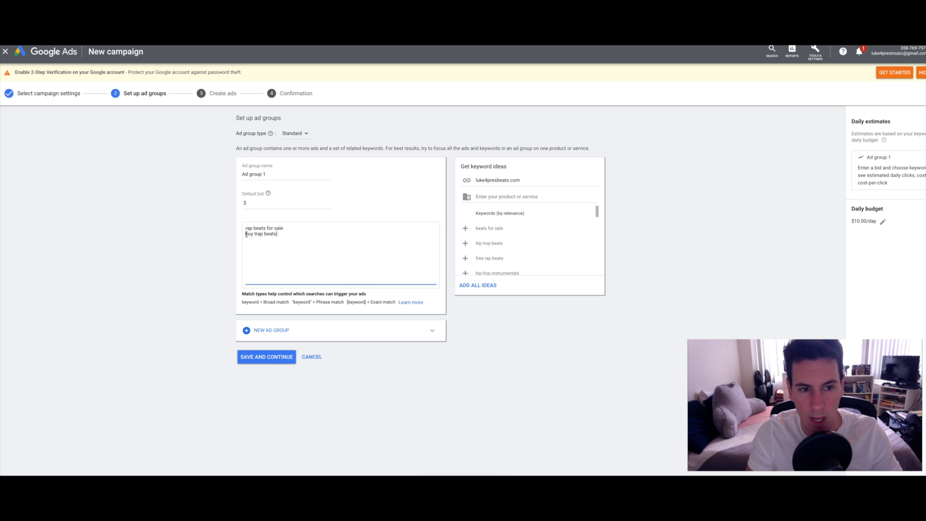
Step: Try exact-match bracket and phrase-match quotation marks on the "buy trap beats" keyword, and remove them
text([)
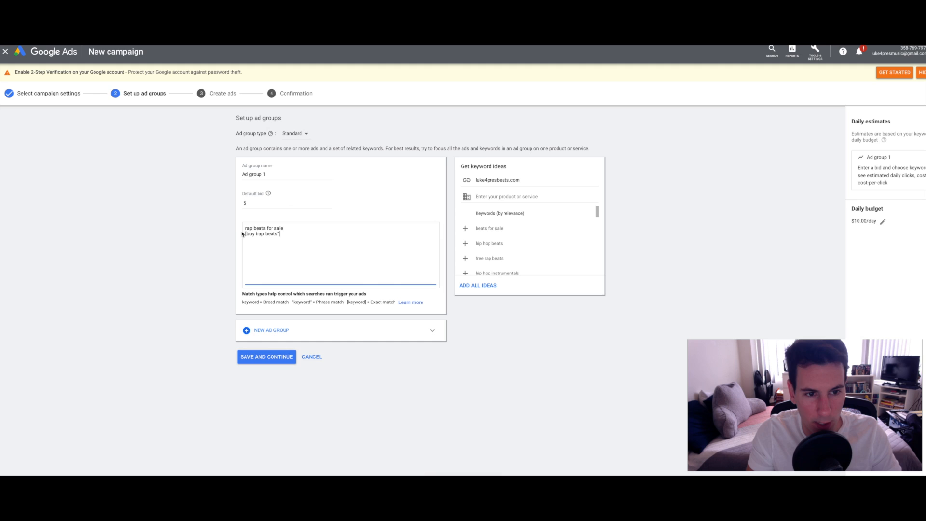
text(")
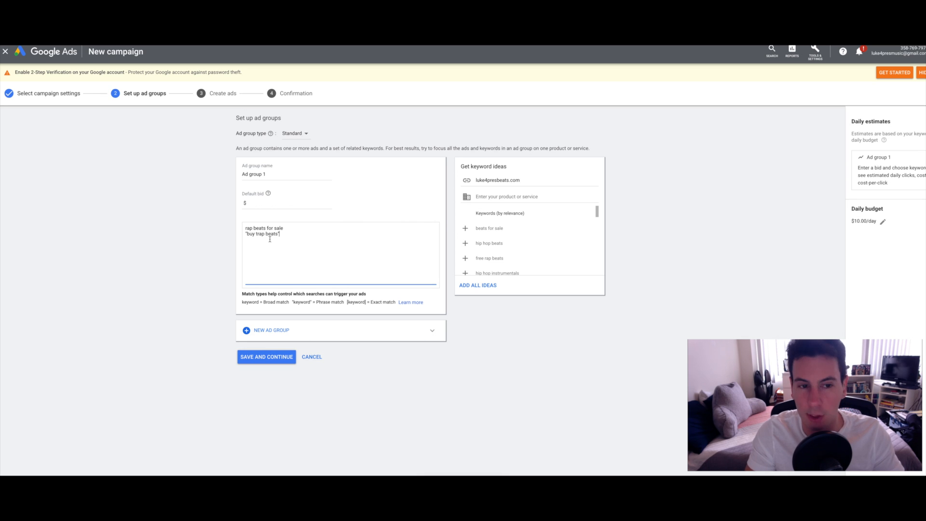
key(BackSpace)
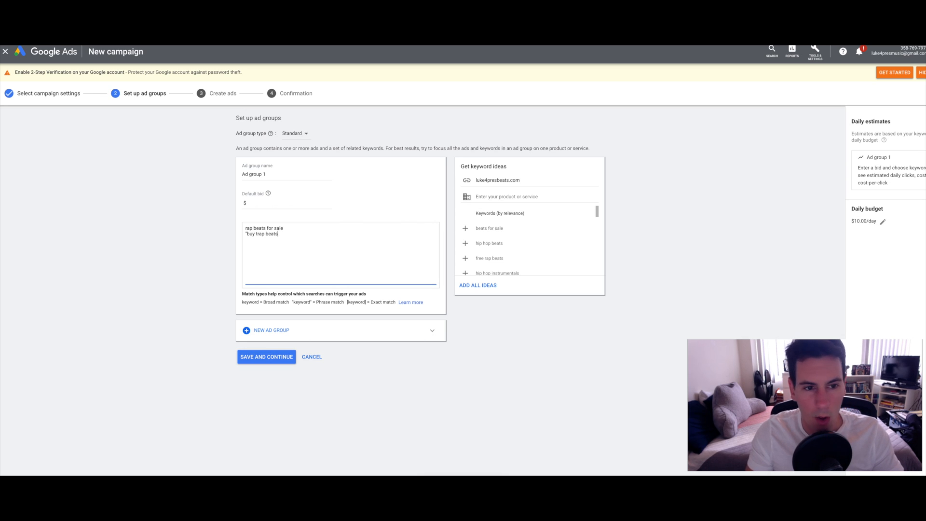
click(249, 234)
key(BackSpace)
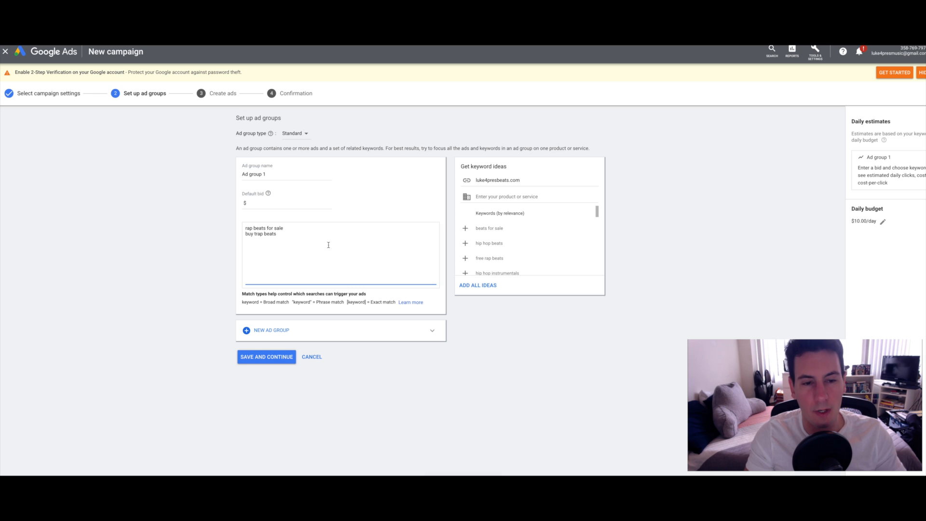
Step: Add the keyword "buy beats" to Ad group 1, set its default bid to $.90, and proceed to ad creation
key(Return)
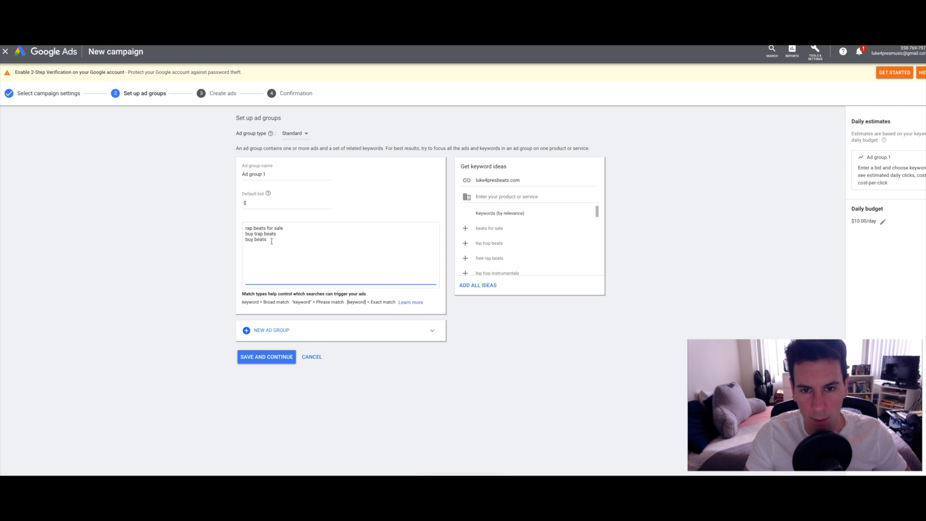
key(shift+Tab)
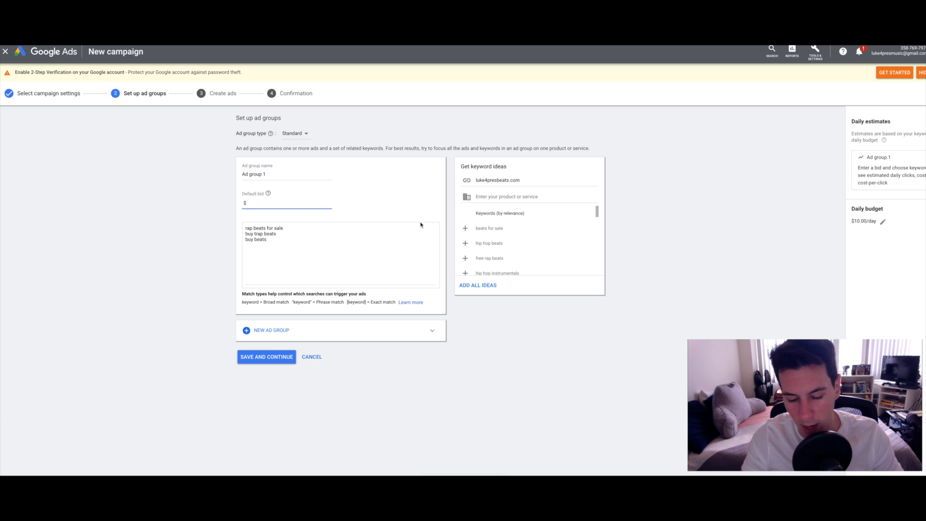
text(.90)
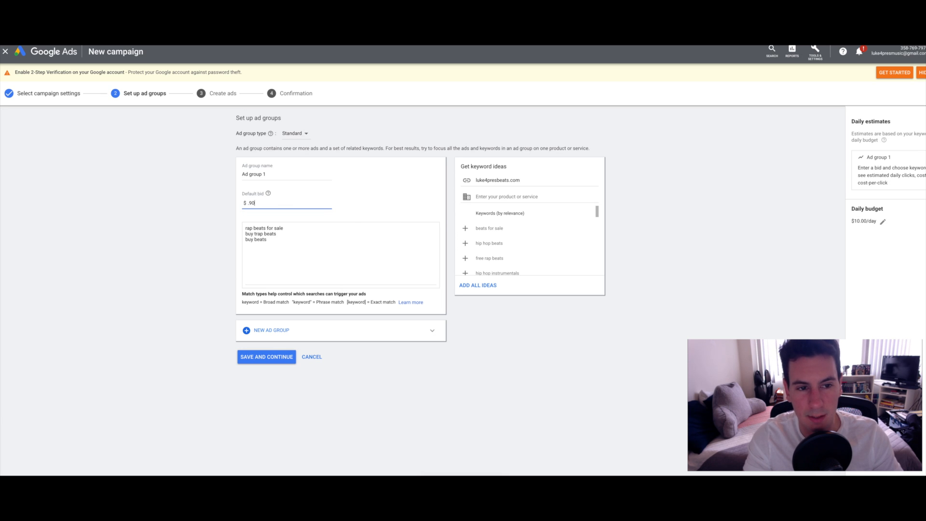
click(414, 248)
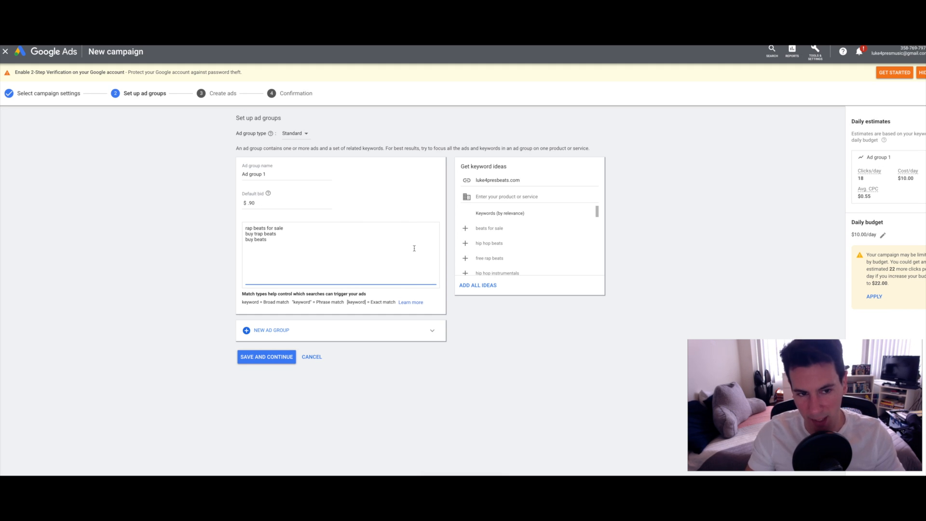
click(267, 356)
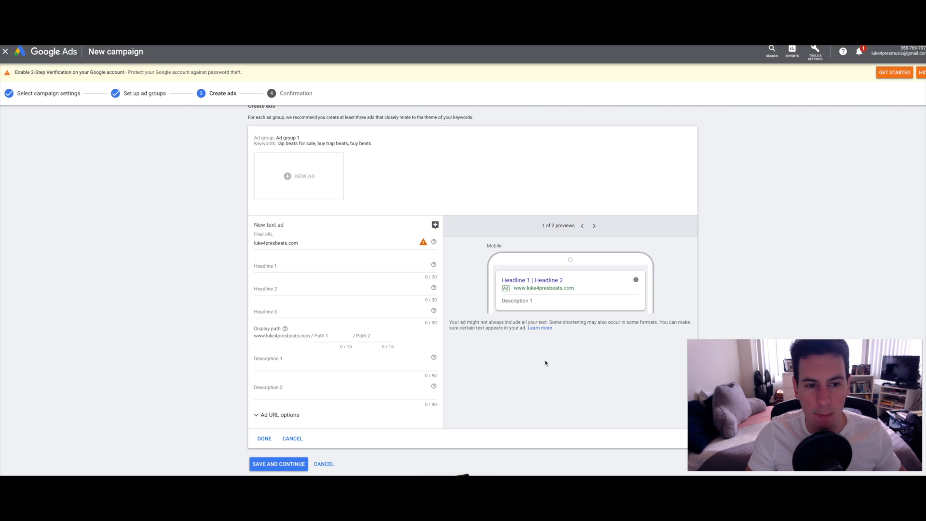
Step: Enter "Professional Rap Beats For Sale" as Headline 1 of the new text ad
click(265, 266)
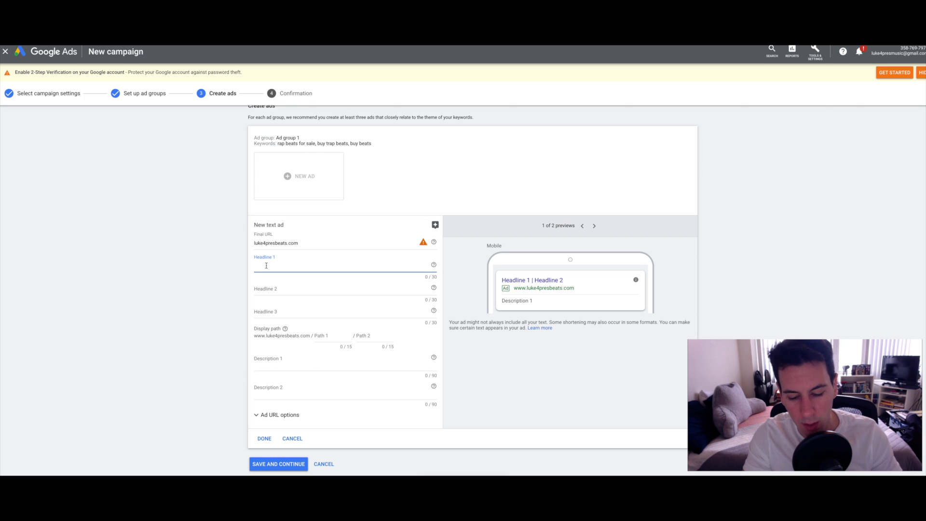
text(P)
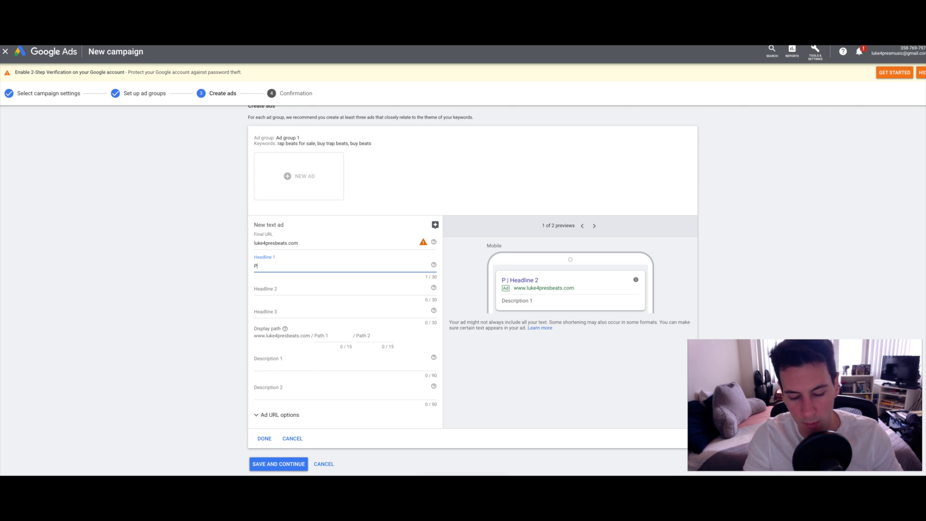
text(rofessional Ra)
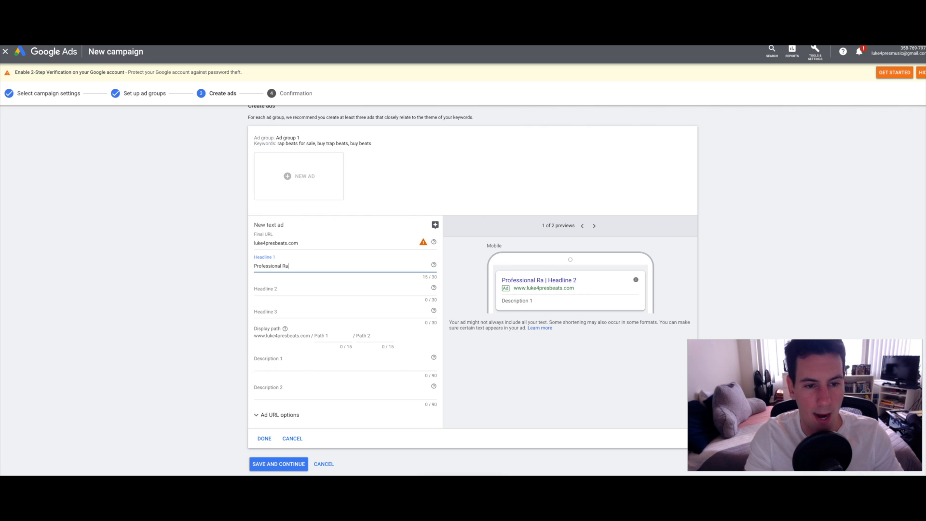
text(p Beats)
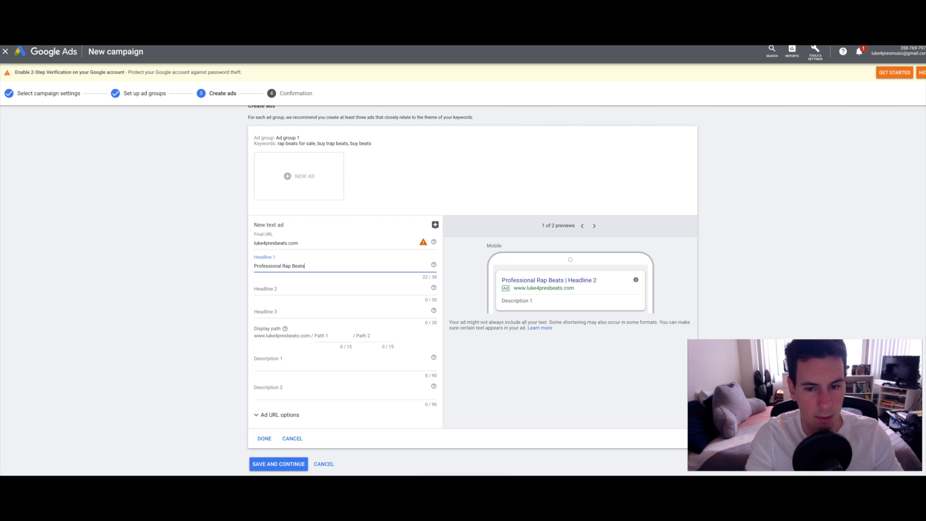
text( For Sale)
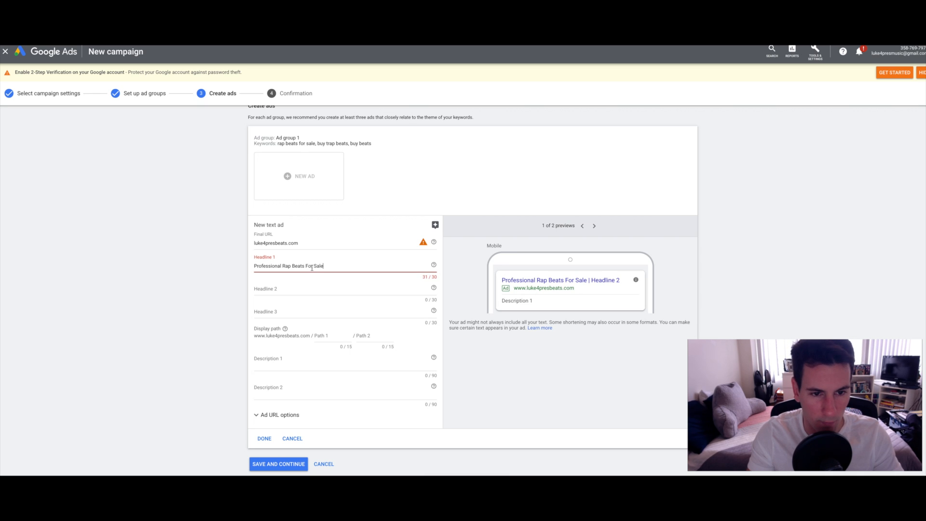
Step: Reword Headline 1 to "Buy Professional Rap Beats" and enter "Download Instantly" as Headline 2
drag(327, 266, 314, 266)
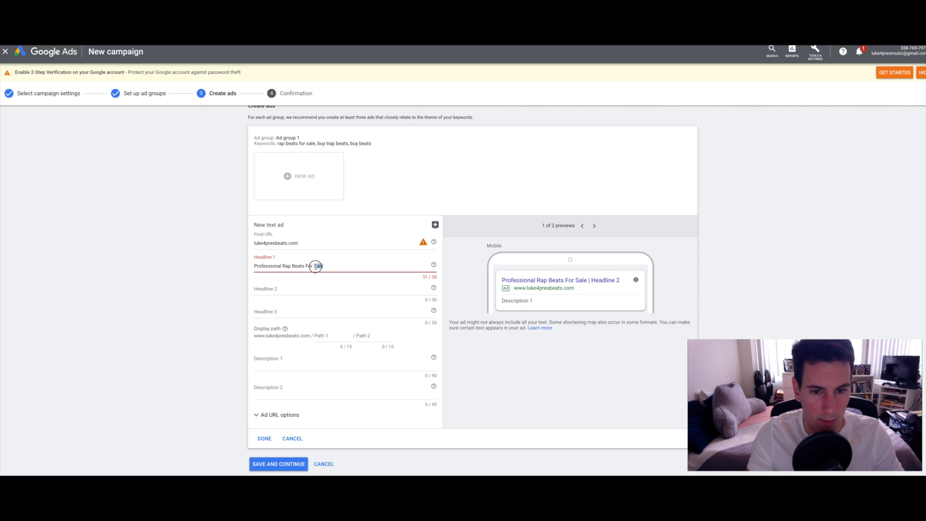
drag(349, 265, 306, 265)
key(BackSpace)
click(254, 266)
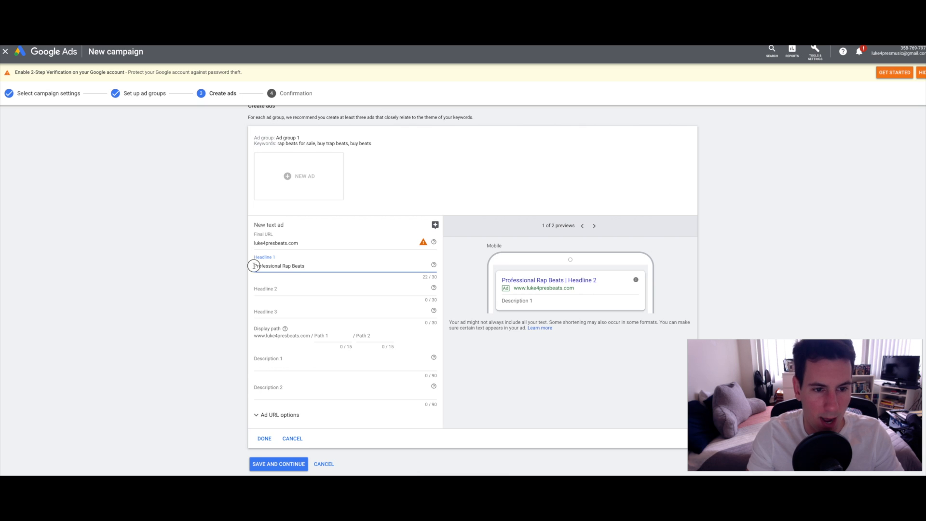
text(Buy)
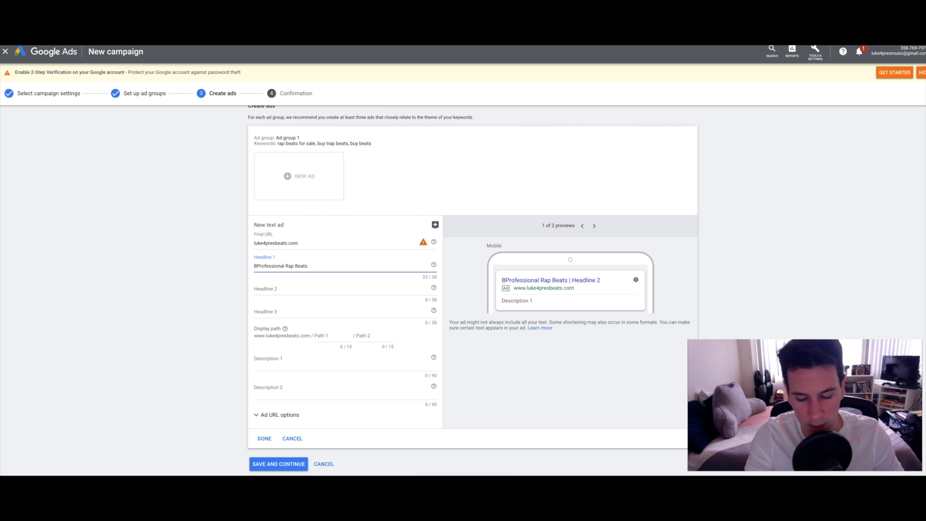
click(278, 291)
text(Download Instantly)
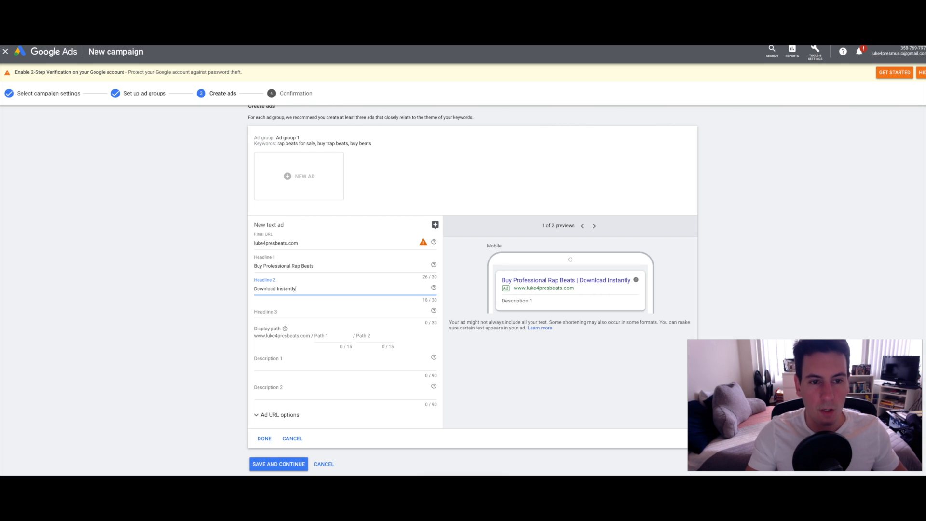
Step: Look over the text ad's empty Headline 3 and description fields and its expanded Ad URL options
click(286, 313)
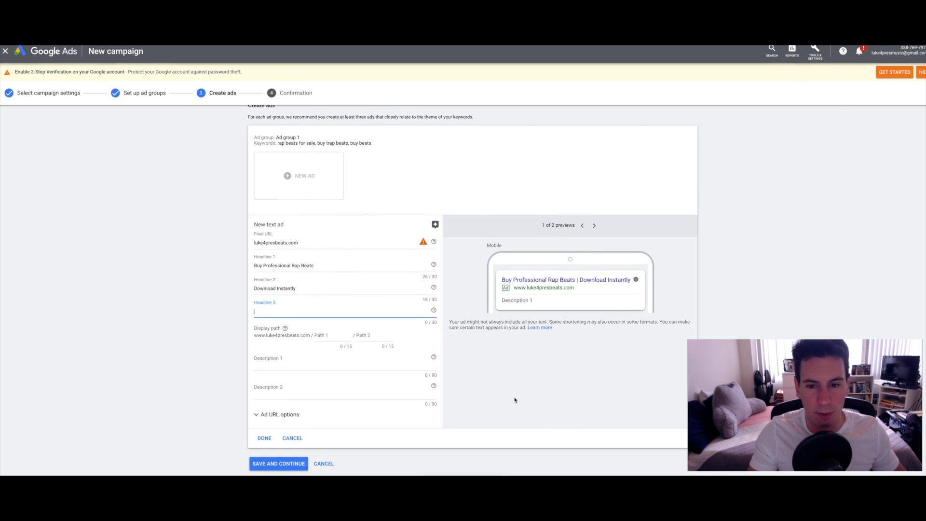
click(326, 365)
click(322, 390)
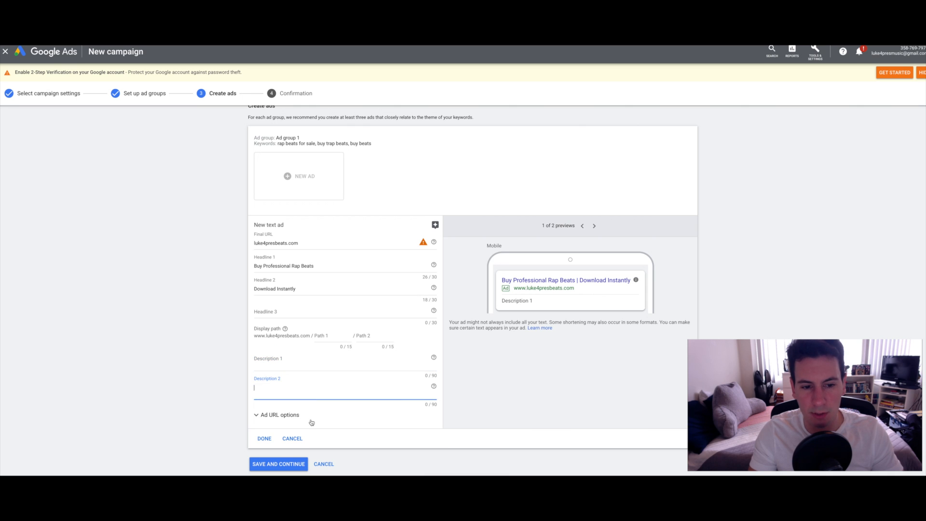
click(299, 414)
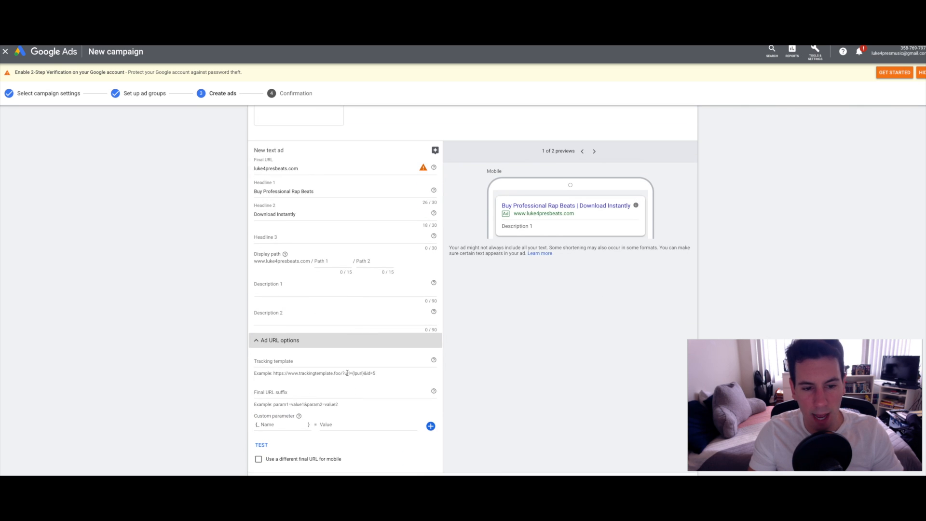
scroll(352, 371, down, 1)
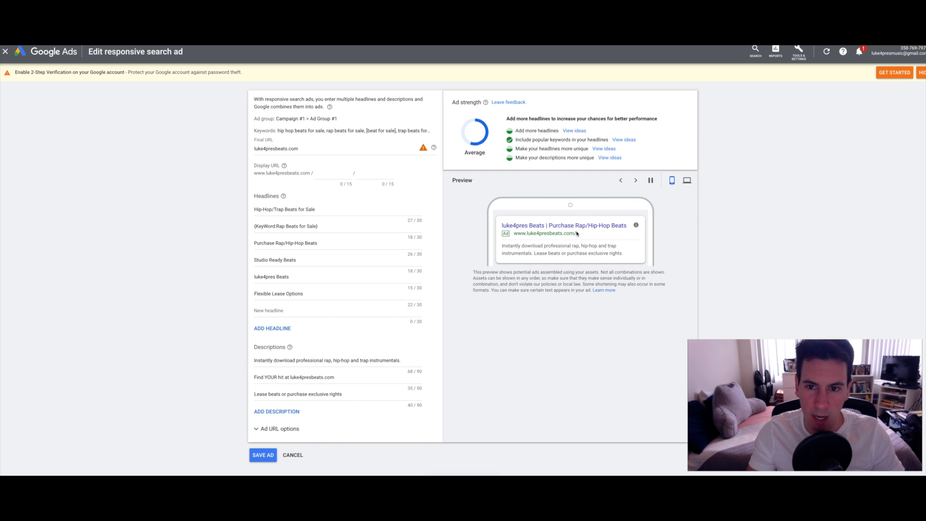
Step: Browse the mobile preview combinations of the existing responsive search ad in Campaign #1
click(622, 181)
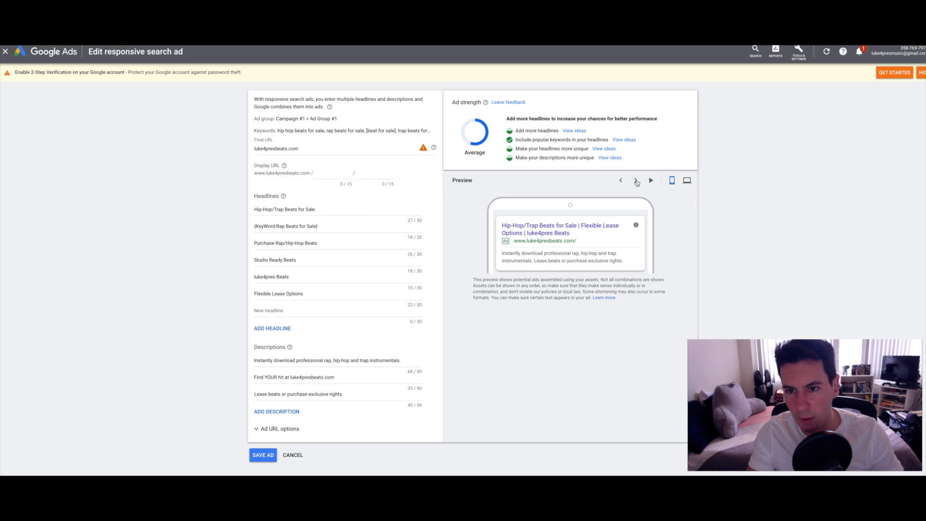
click(636, 180)
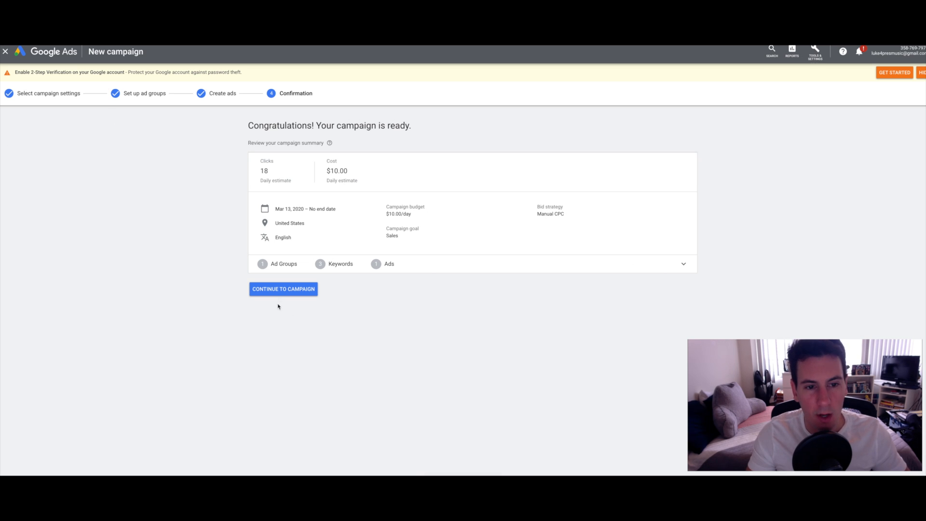
Step: Leave the confirmation summary and open the newly created campaign
click(273, 289)
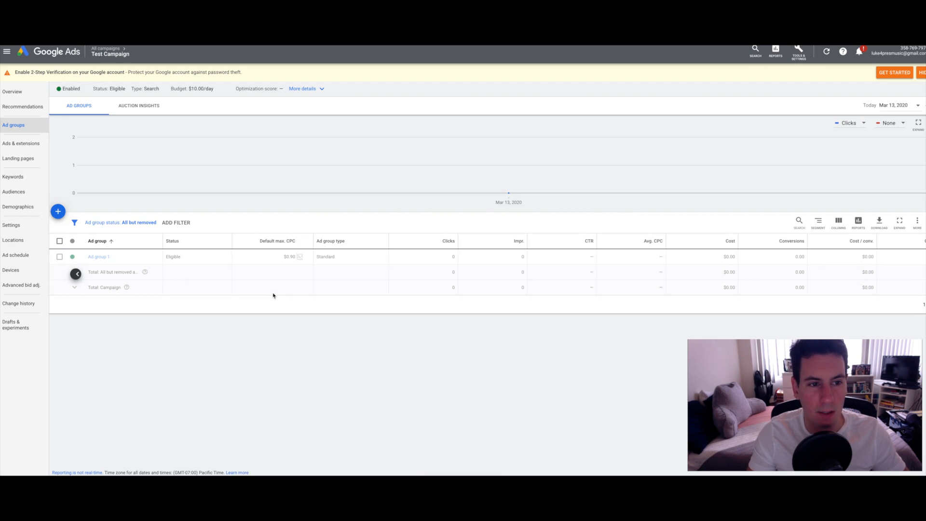